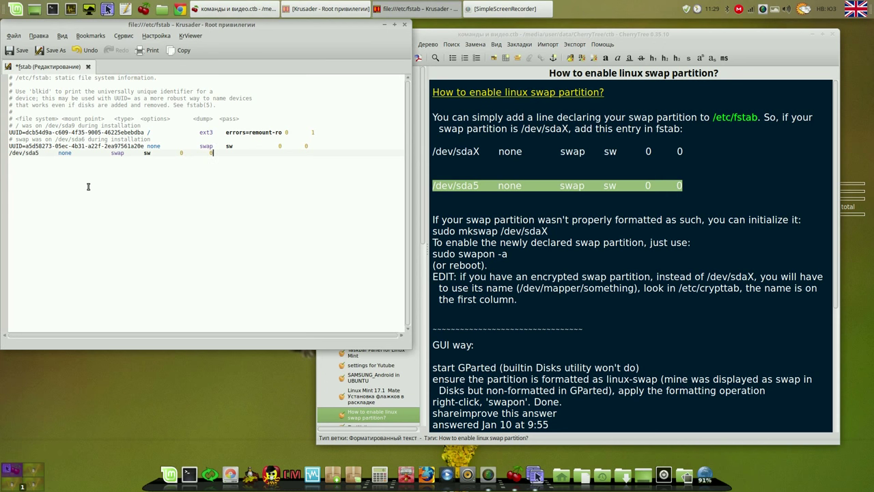
# Save the edited fstab file with the new /dev/sda5 swap entry and close the editor and the root file manager.
pyautogui.click(18, 51)
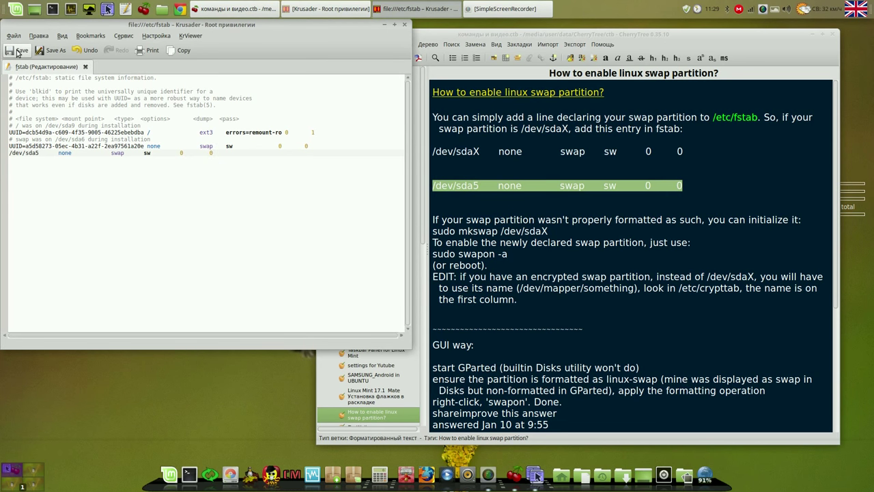
pyautogui.click(404, 24)
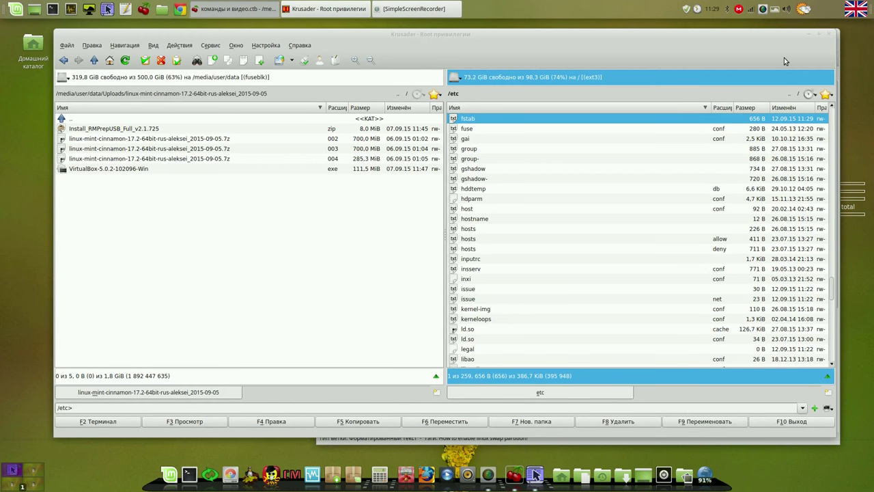
pyautogui.click(829, 36)
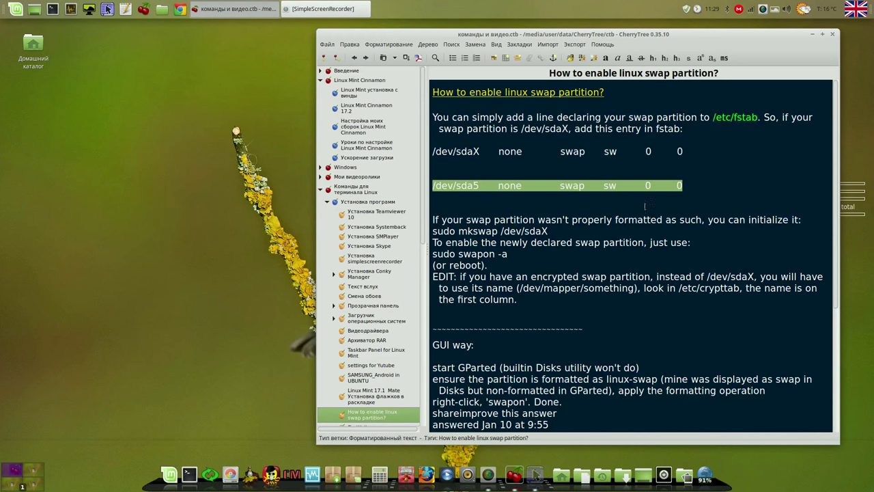
# Copy the command "sudo swapon -a" from the swap partition note and minimize the notes window.
pyautogui.moveTo(834, 154); pyautogui.dragTo(841, 196)
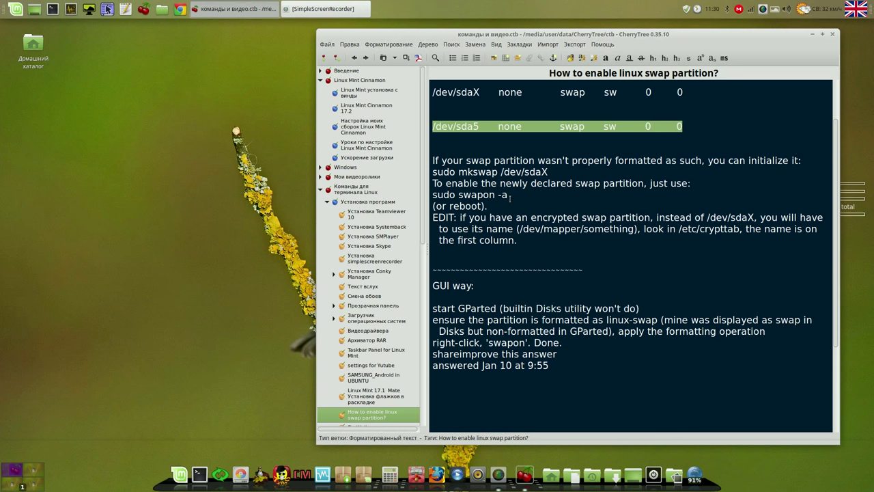
pyautogui.moveTo(509, 196); pyautogui.dragTo(432, 197)
pyautogui.rightClick(442, 197)
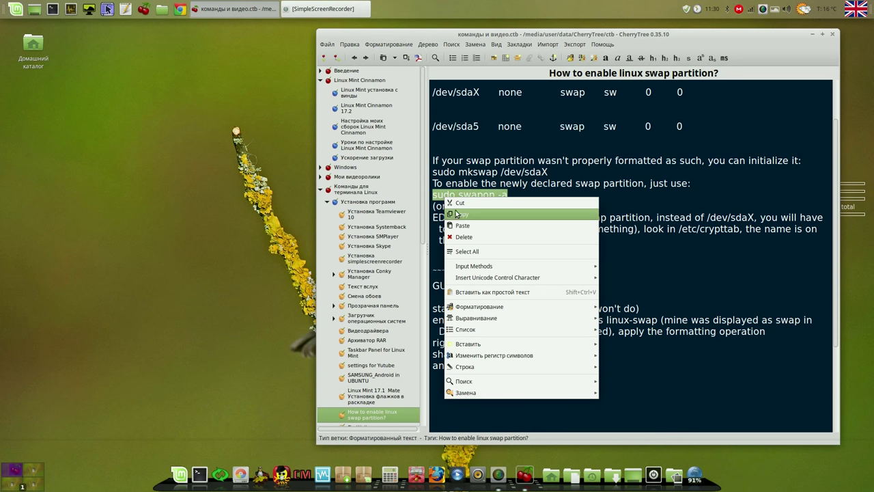
pyautogui.click(458, 212)
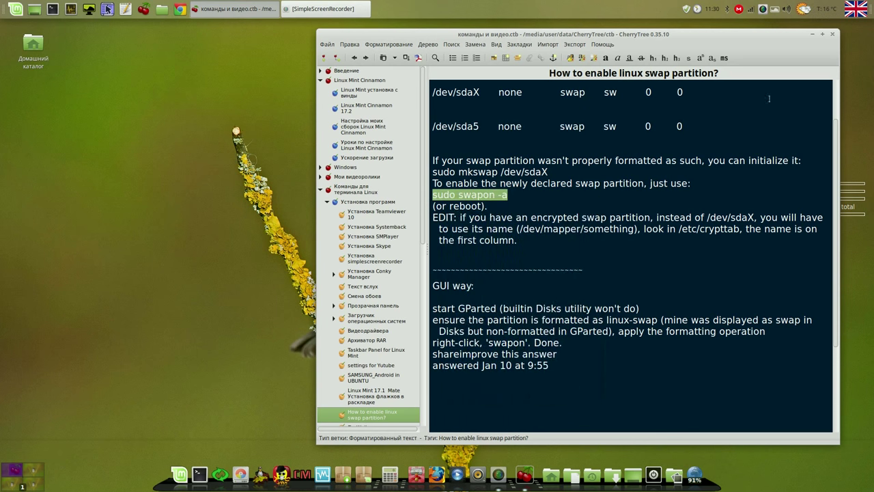
pyautogui.click(811, 34)
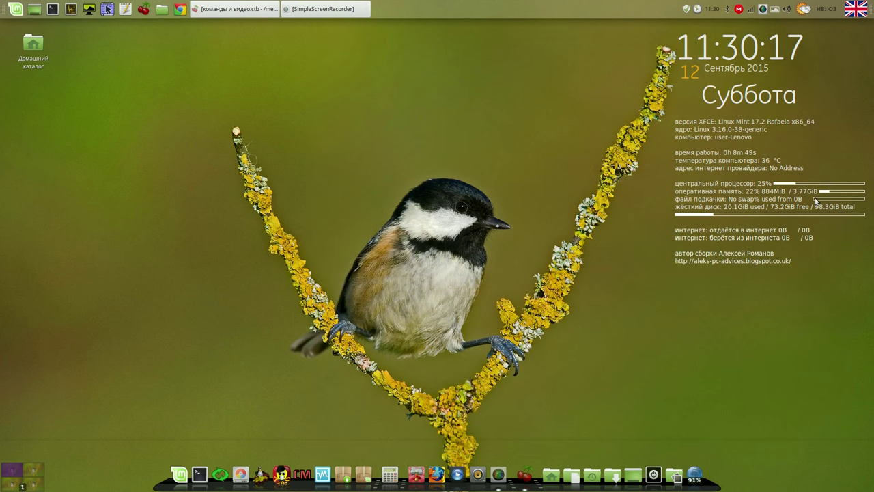
# Run "sudo swapon -a" in a terminal, authenticate with the account password, and close the terminal.
pyautogui.click(53, 9)
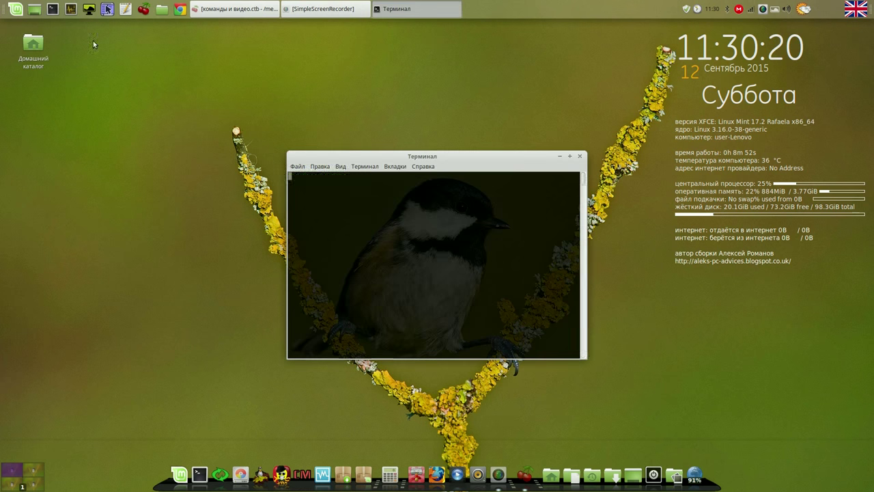
pyautogui.rightClick(417, 192)
pyautogui.click(441, 234)
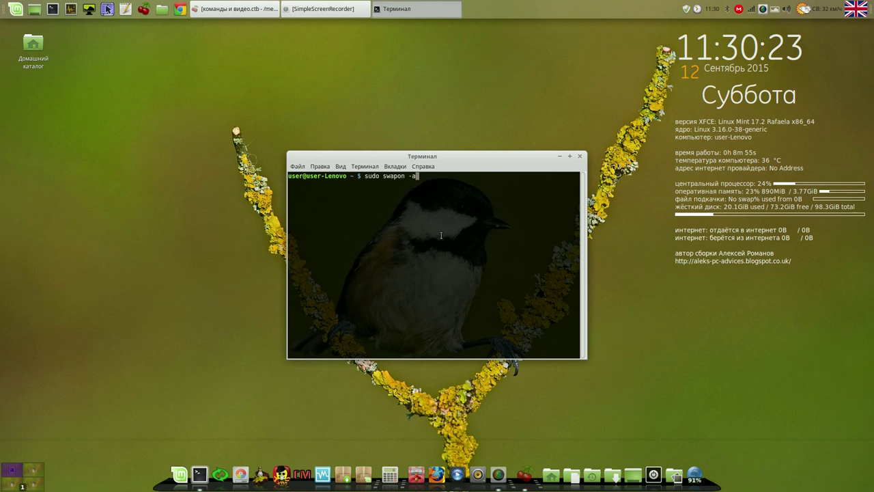
pyautogui.press('Return')
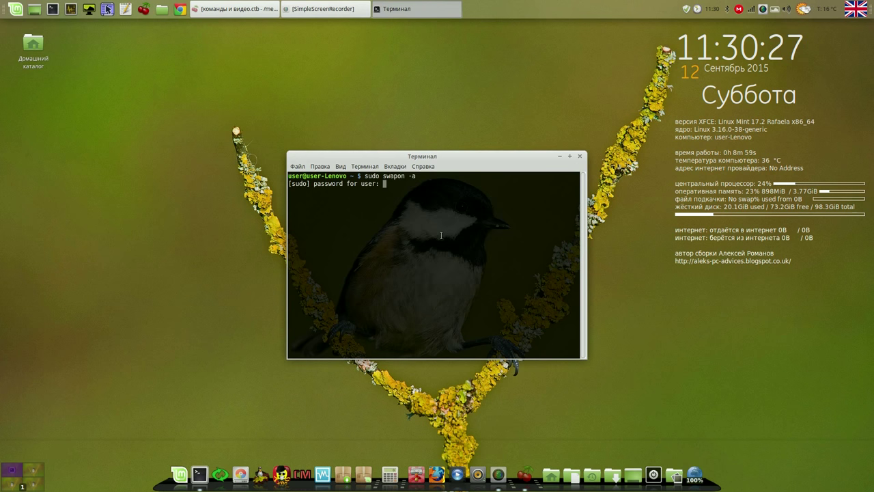
pyautogui.press('Return')
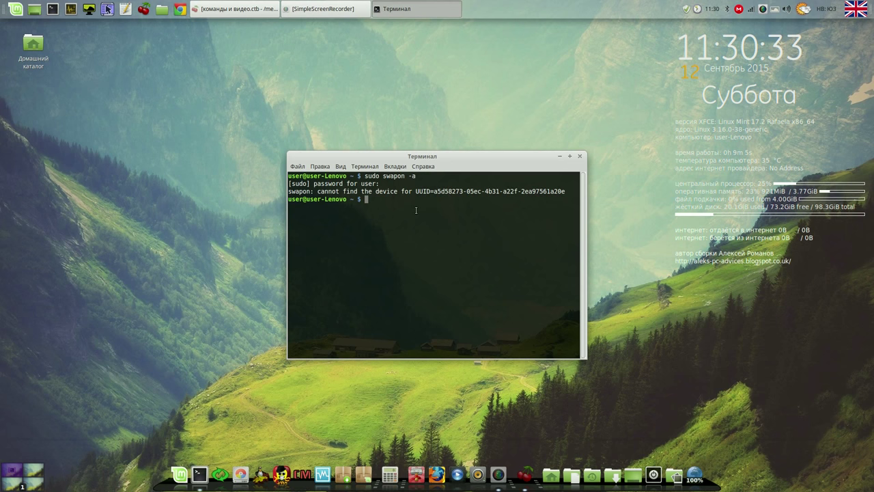
pyautogui.click(580, 158)
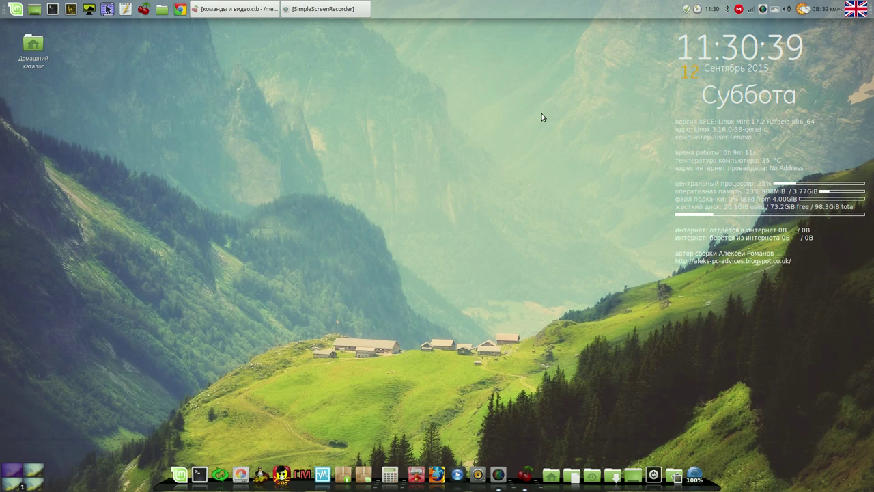
pyautogui.click(762, 8)
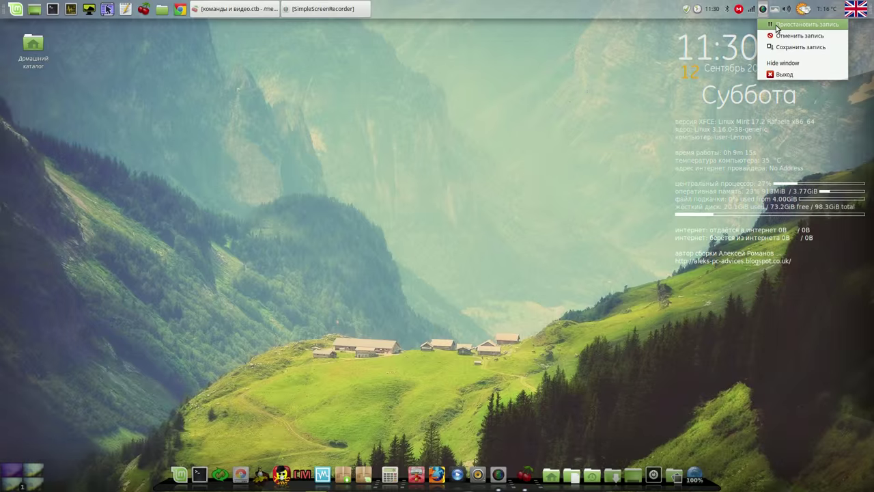
pyautogui.click(776, 25)
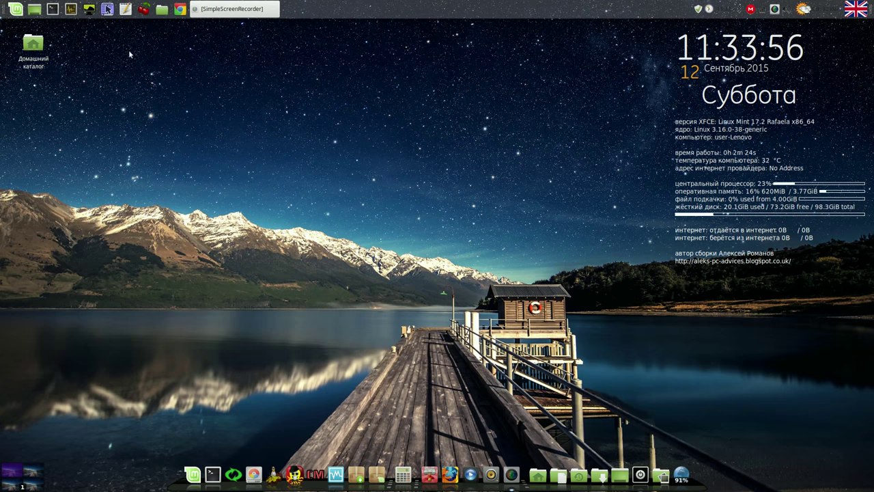
# Examine the swap usage in an enlarged task manager window, look through its option lists, and close it.
pyautogui.click(71, 10)
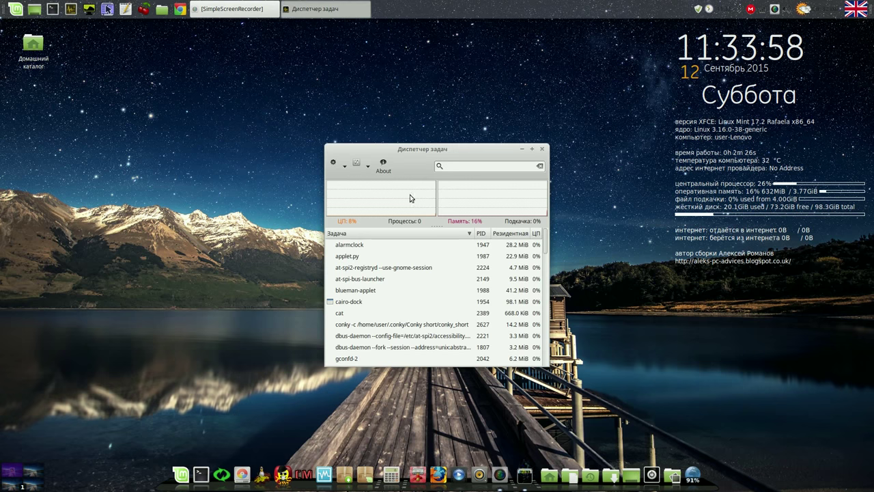
pyautogui.moveTo(450, 149); pyautogui.dragTo(406, 86)
pyautogui.moveTo(504, 301); pyautogui.dragTo(639, 352)
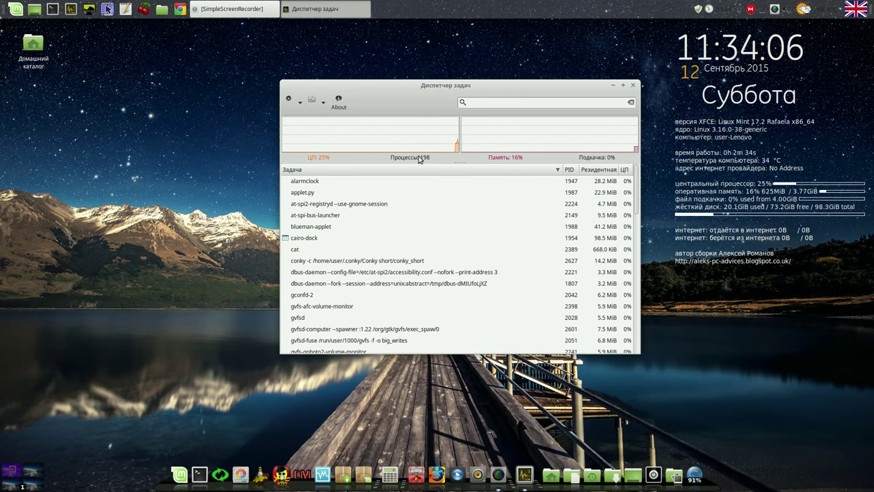
pyautogui.click(325, 104)
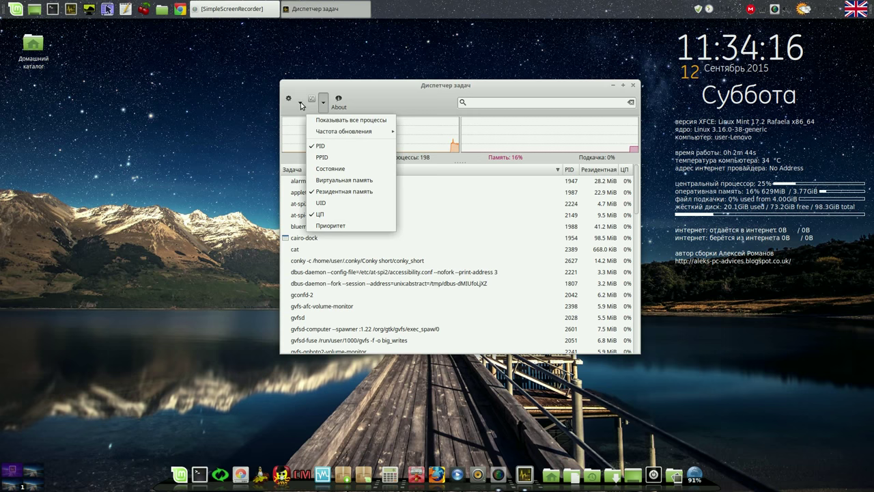
pyautogui.click(300, 105)
pyautogui.click(301, 105)
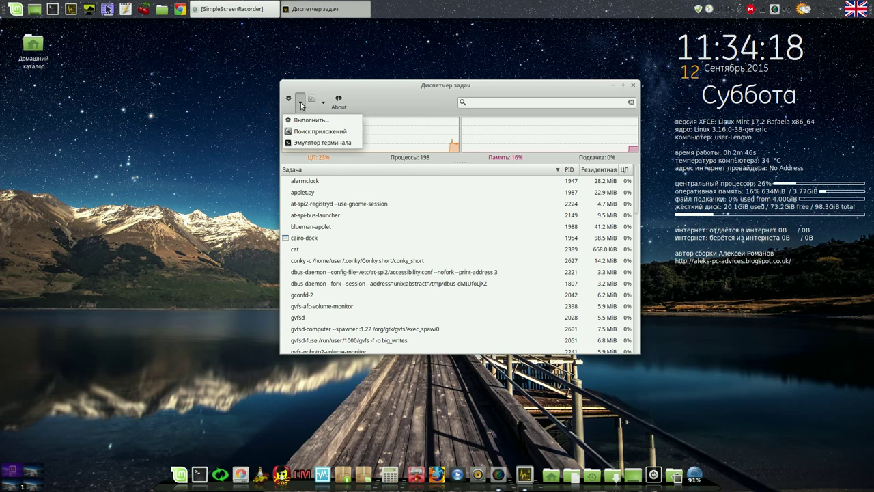
pyautogui.click(384, 94)
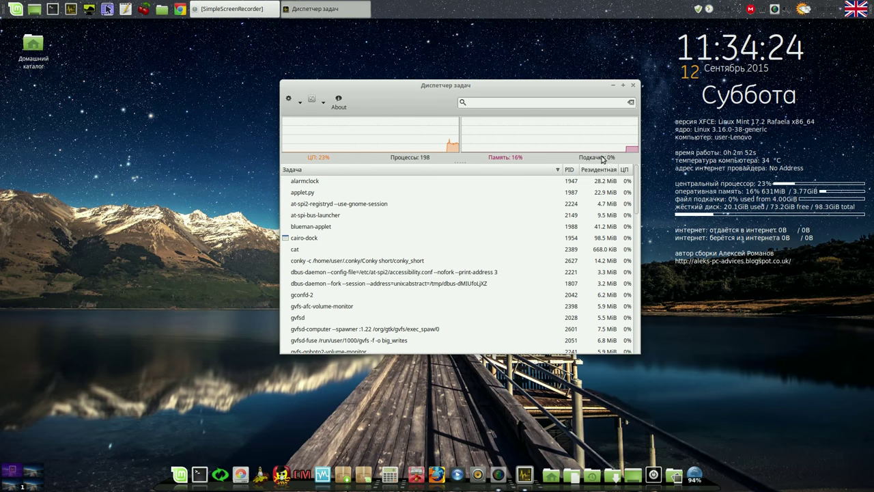
pyautogui.moveTo(632, 152)
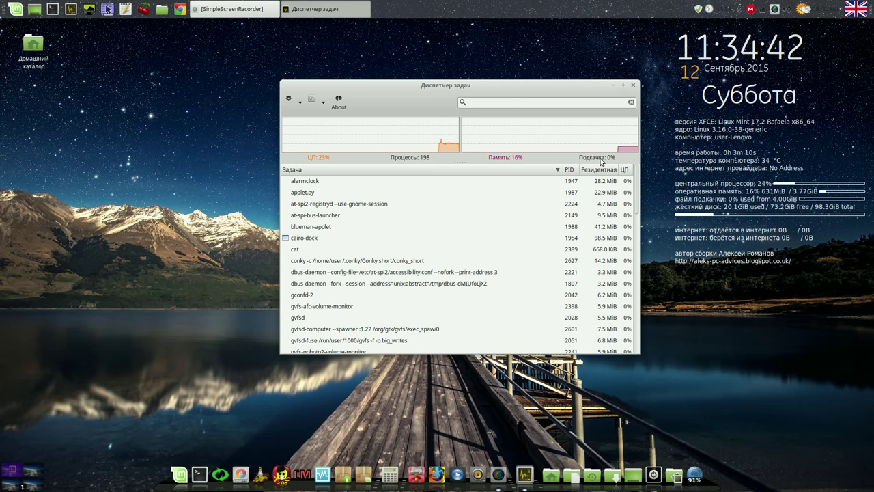
pyautogui.click(633, 86)
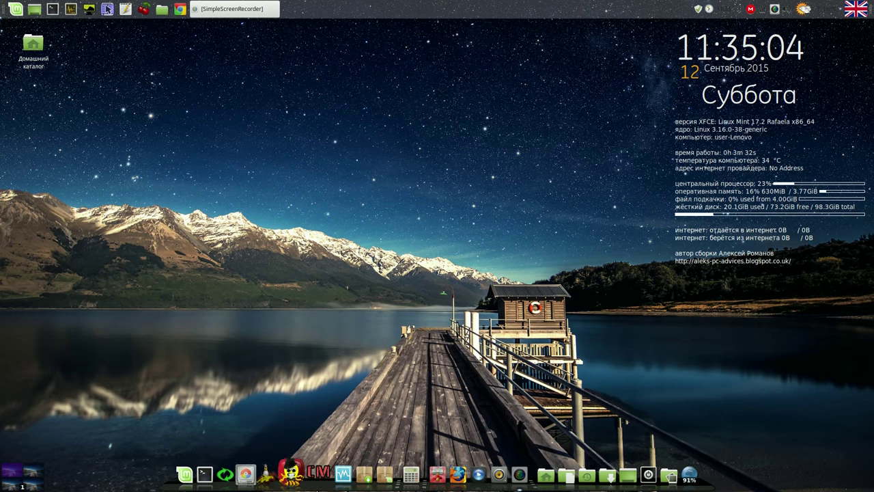
# Open the conky_short widget's configuration for editing from Conky Manager and enlarge the text editor window.
pyautogui.click(316, 469)
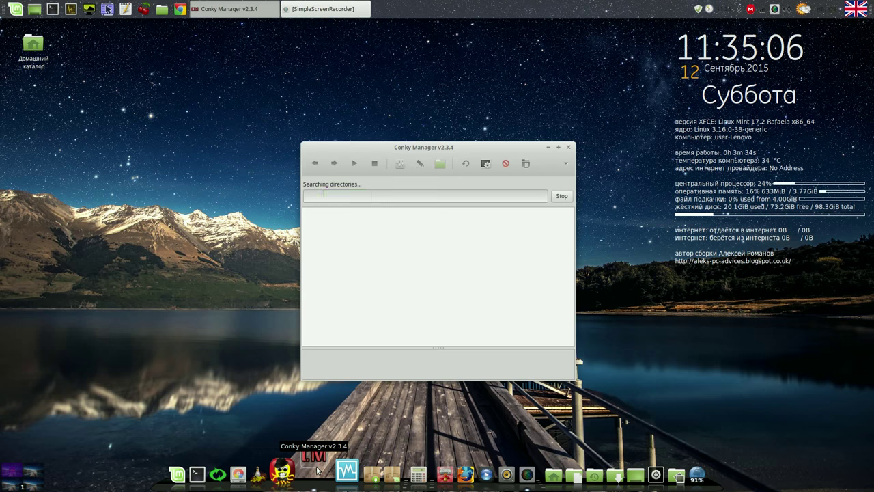
pyautogui.click(390, 232)
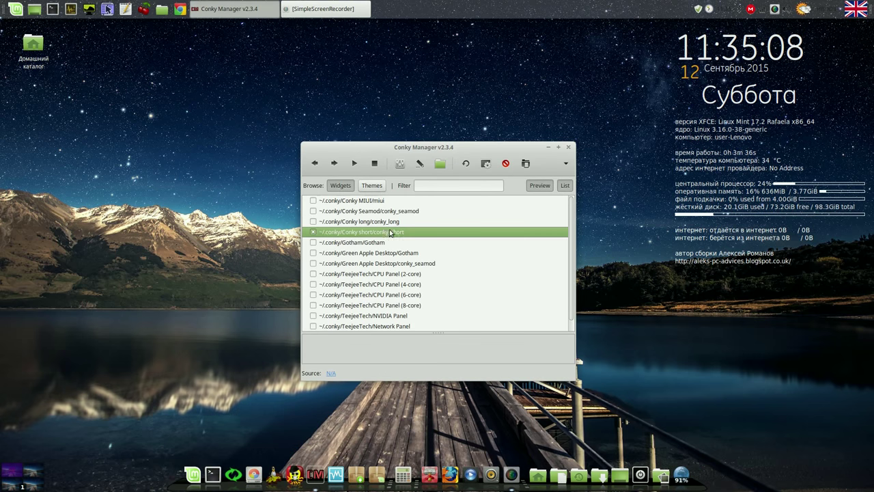
pyautogui.click(420, 165)
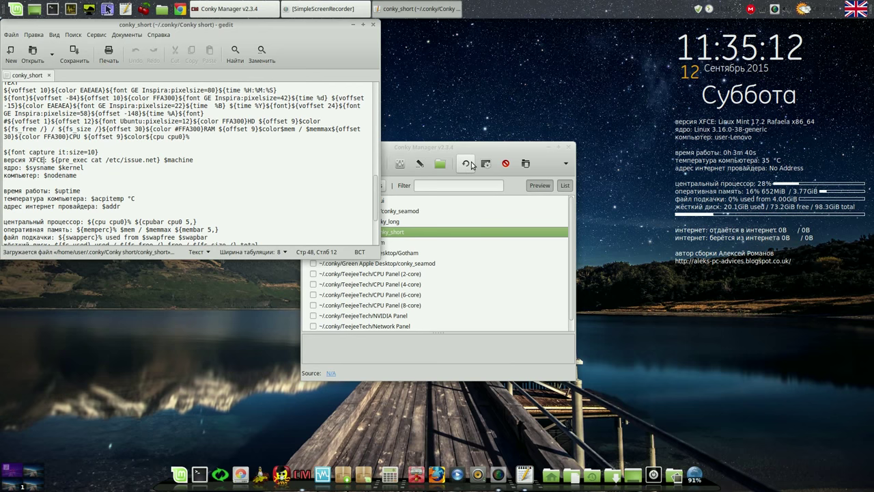
pyautogui.moveTo(377, 253); pyautogui.dragTo(635, 405)
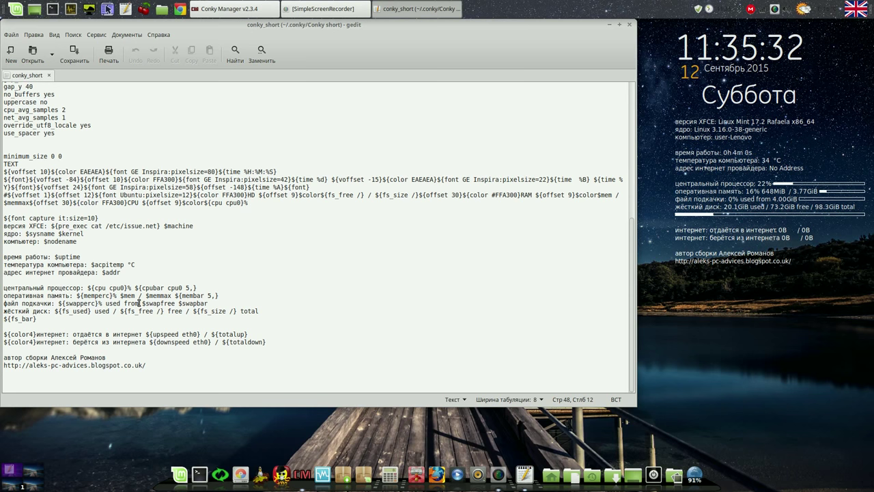
# Replace "used from" with "использовано из" in the swap line, save the configuration, and close the editor and Conky Manager.
pyautogui.moveTo(139, 302); pyautogui.dragTo(106, 303)
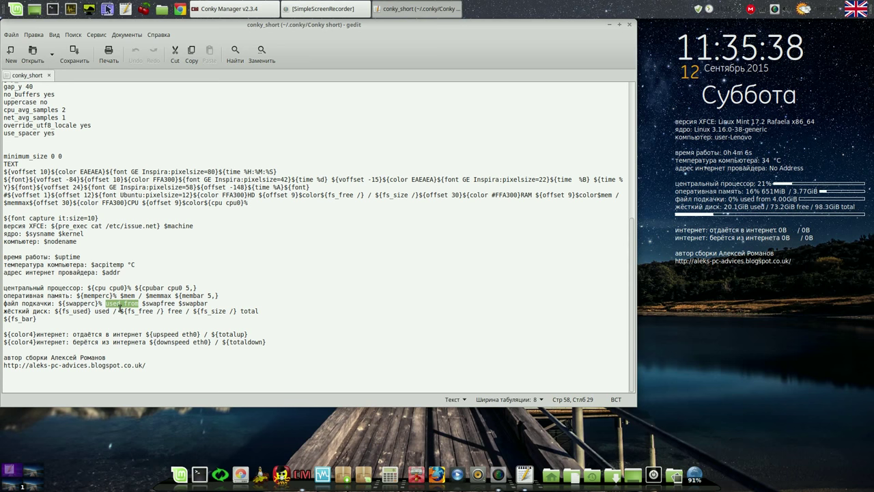
pyautogui.hotkey('alt', 'shift')
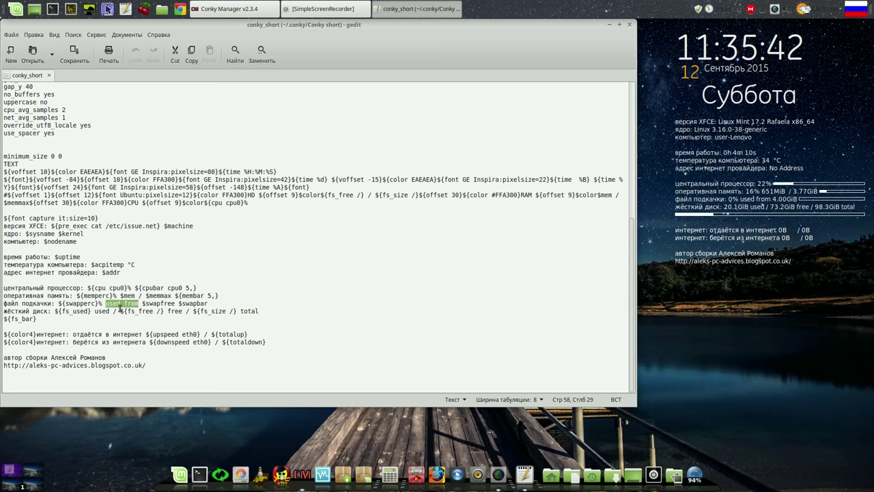
pyautogui.write('исполь')
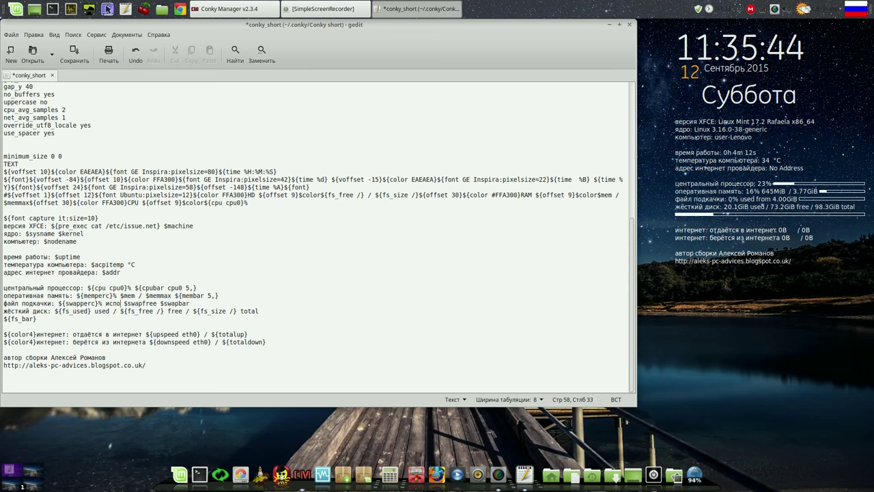
pyautogui.write('зовано')
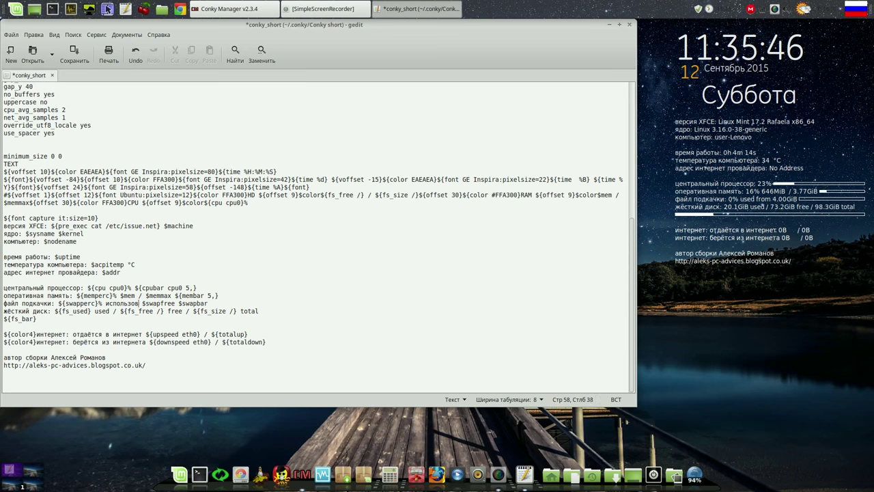
pyautogui.write(' из')
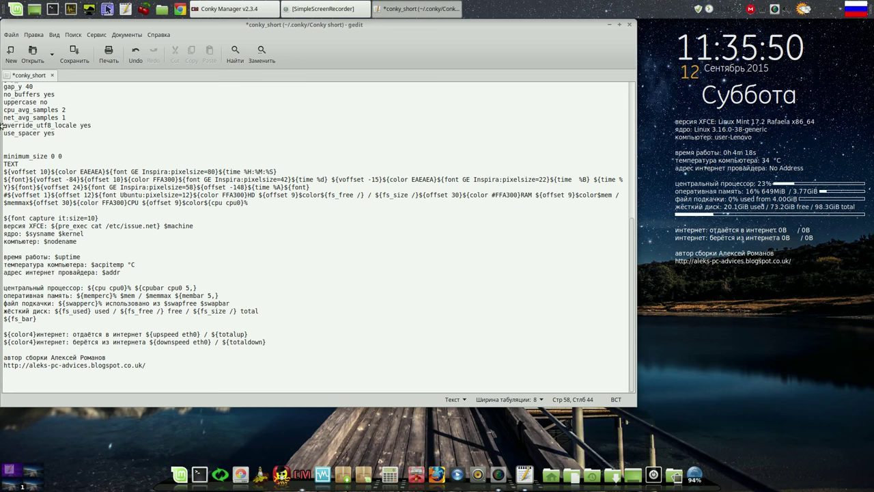
pyautogui.click(75, 54)
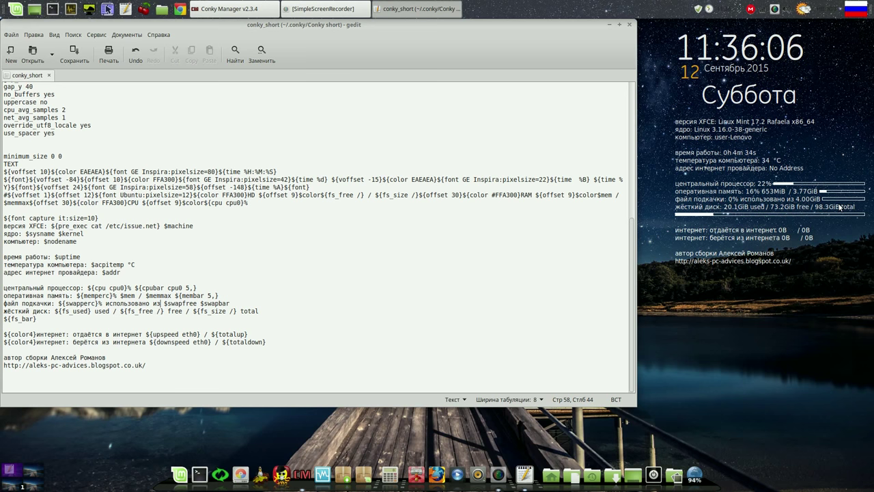
pyautogui.click(629, 26)
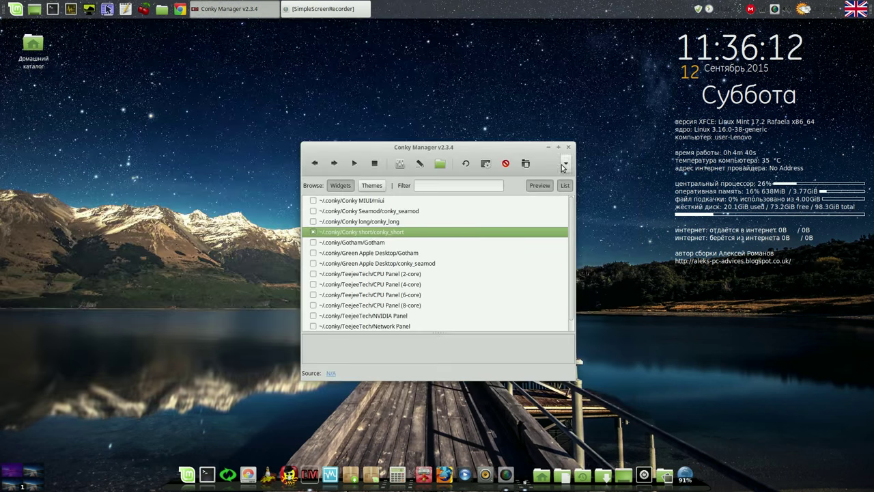
pyautogui.click(568, 148)
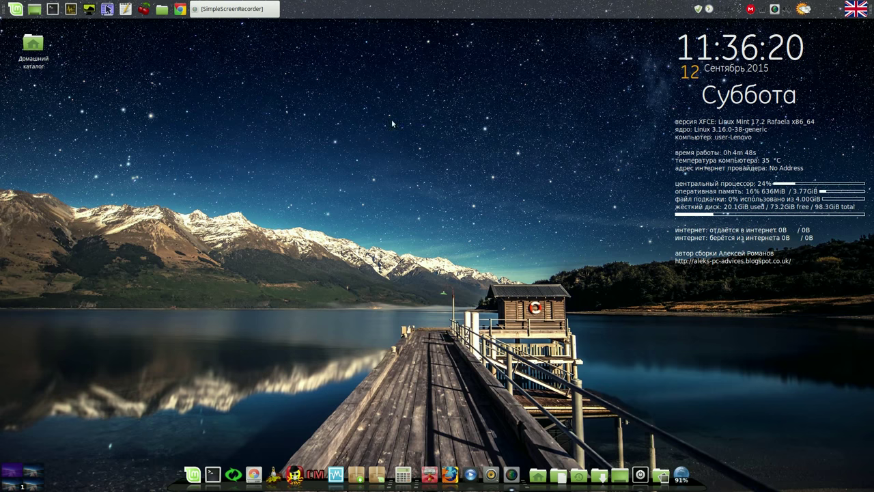
# Open a terminal, paste the "ifconfig" command and run it.
pyautogui.click(71, 9)
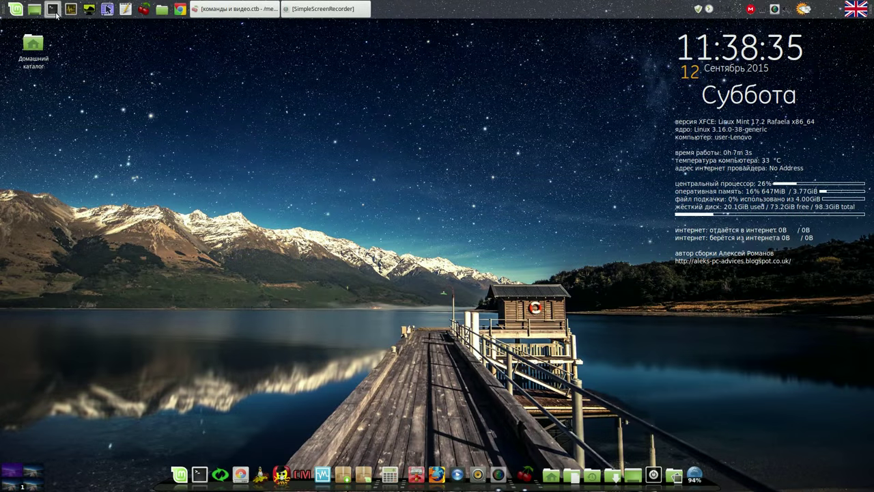
pyautogui.click(52, 9)
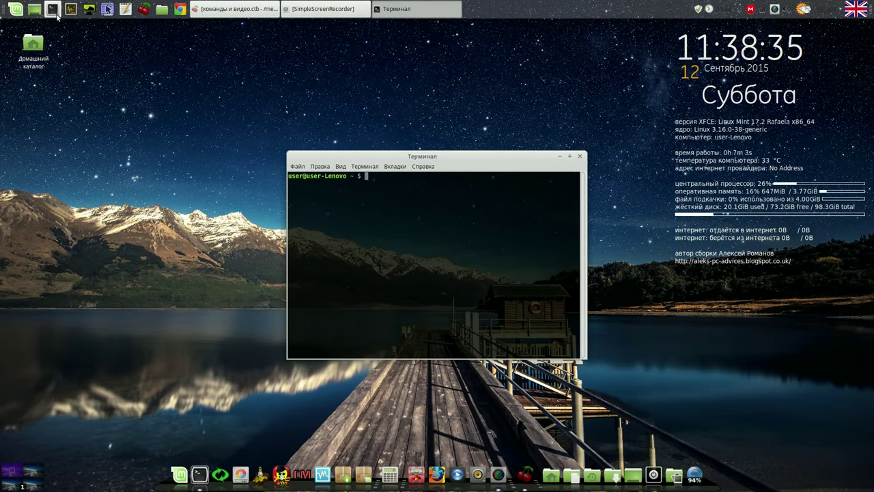
pyautogui.rightClick(373, 182)
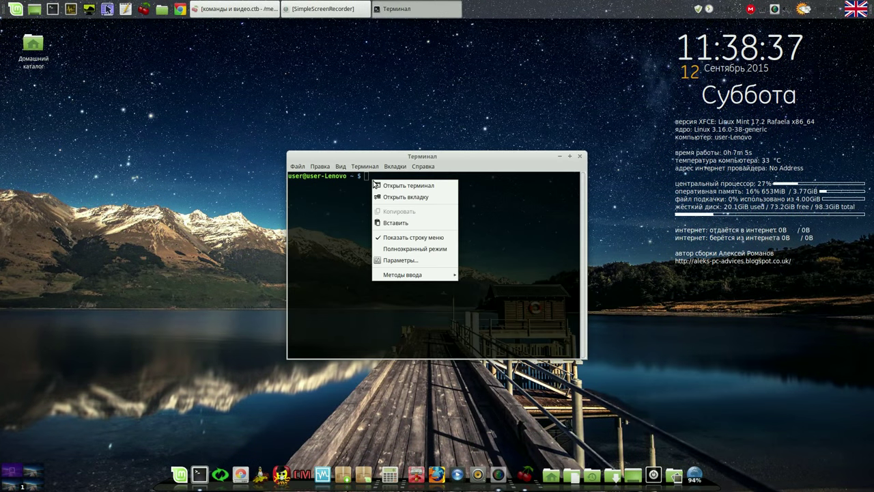
pyautogui.click(395, 222)
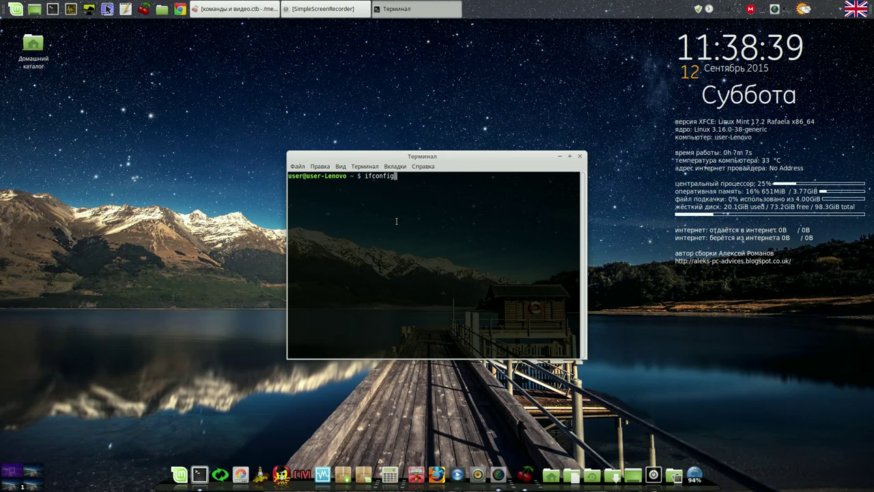
pyautogui.press('Return')
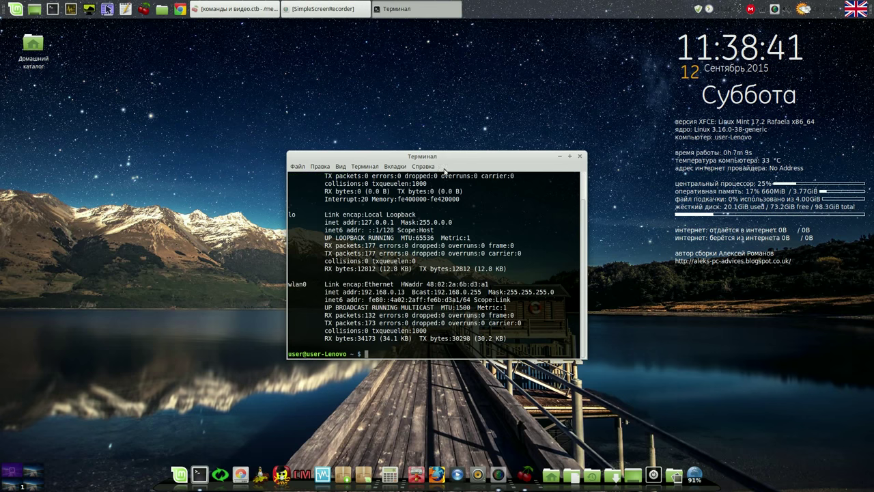
# Resize the terminal and move it aside, and examine the ifconfig output from the first interface down to find the active one.
pyautogui.moveTo(461, 154); pyautogui.dragTo(321, 30)
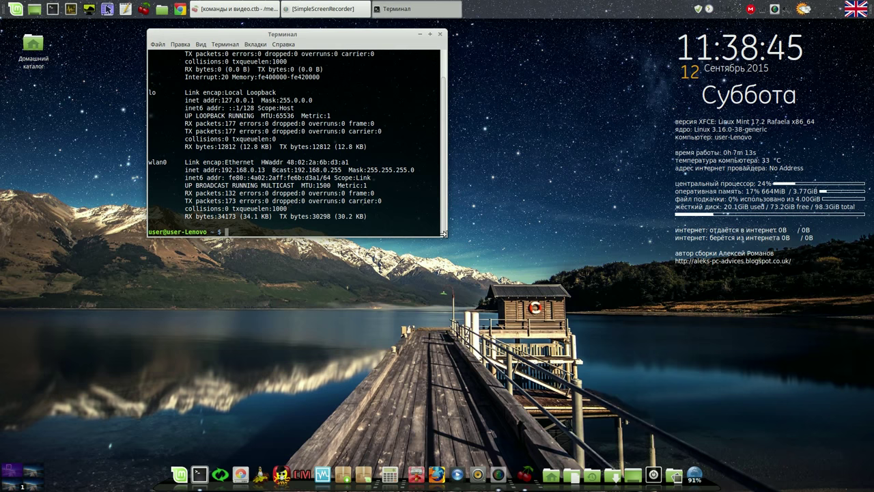
pyautogui.moveTo(443, 232); pyautogui.dragTo(486, 337)
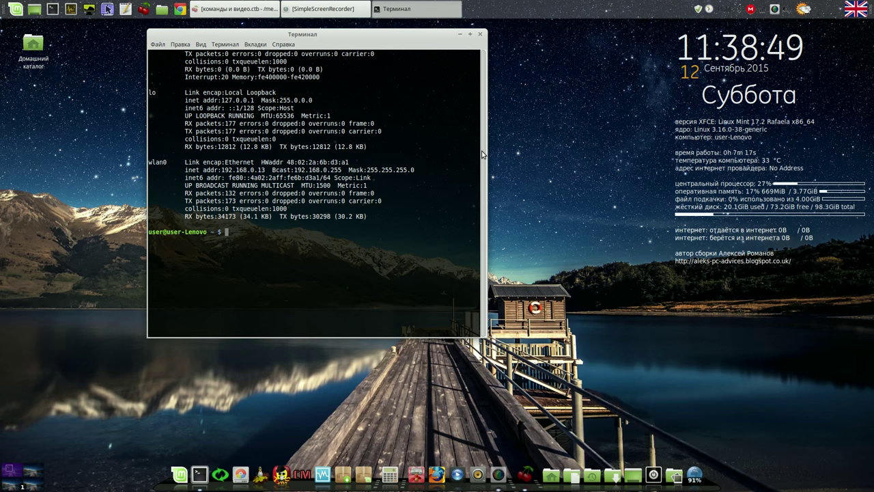
pyautogui.scroll(2, 482, 155)
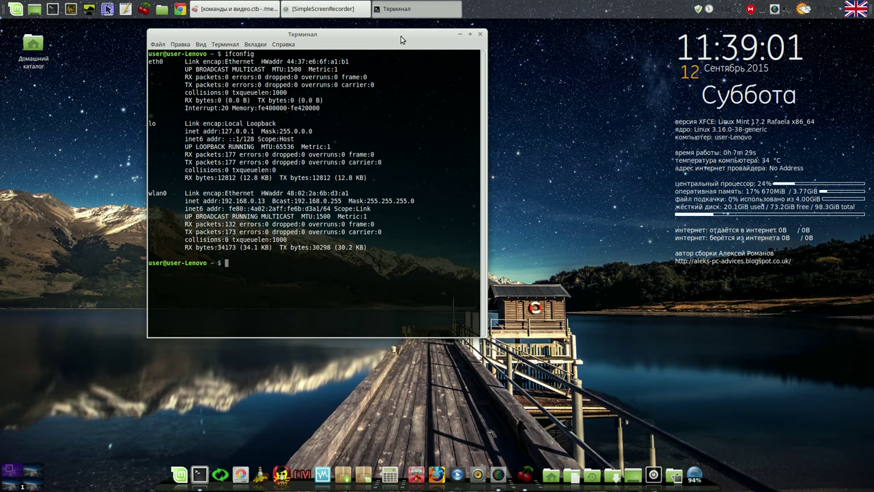
pyautogui.moveTo(402, 39); pyautogui.dragTo(310, 35)
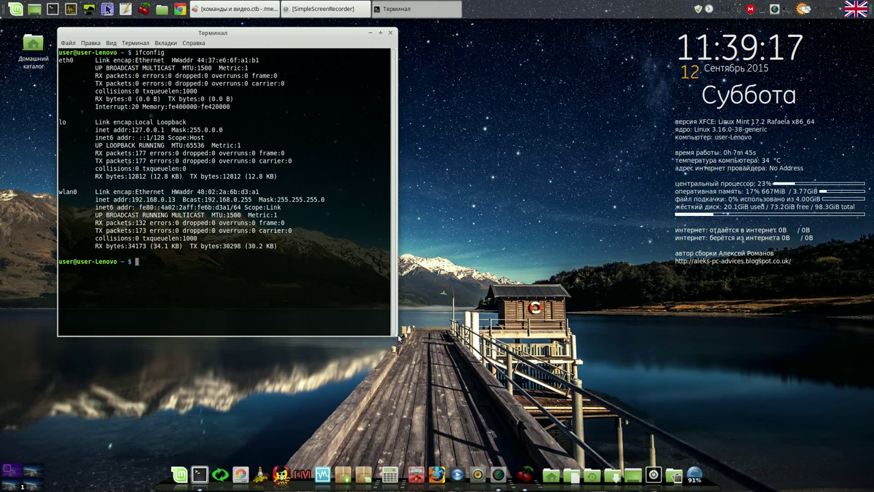
pyautogui.moveTo(394, 333); pyautogui.dragTo(350, 329)
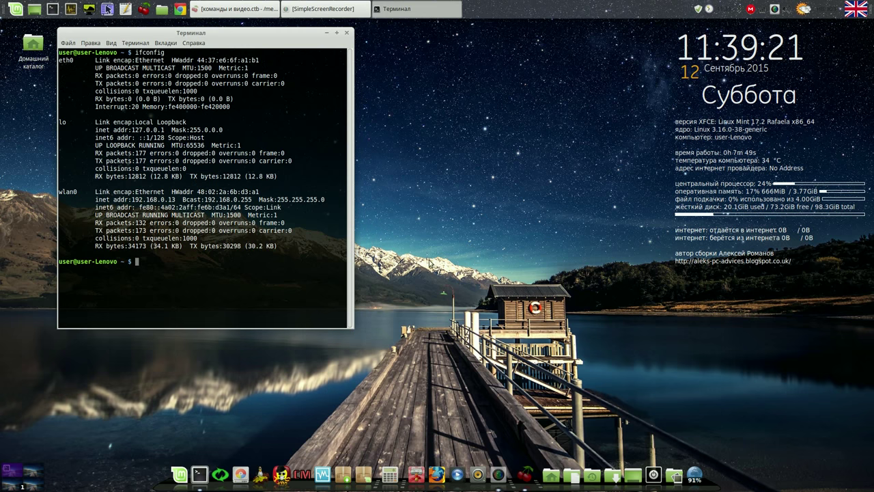
# Open the conky_short widget's configuration from Conky Manager and place the text editor so the terminal's interface names stay visible.
pyautogui.click(301, 474)
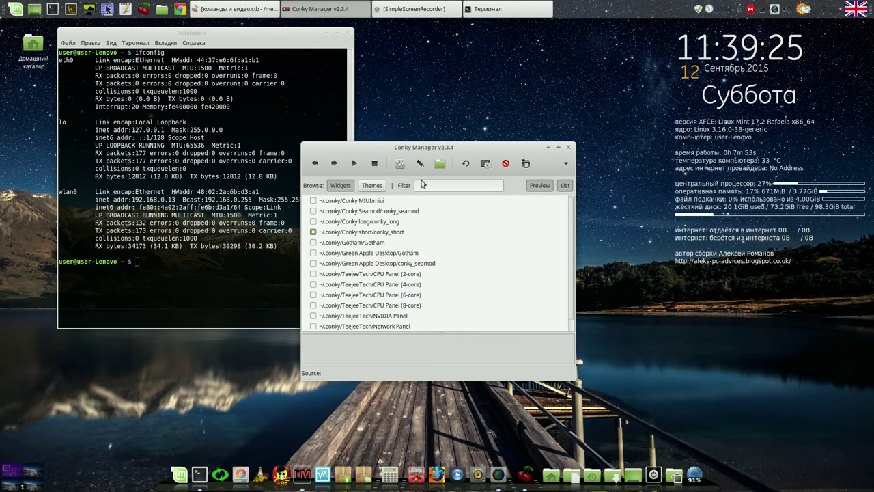
pyautogui.click(384, 234)
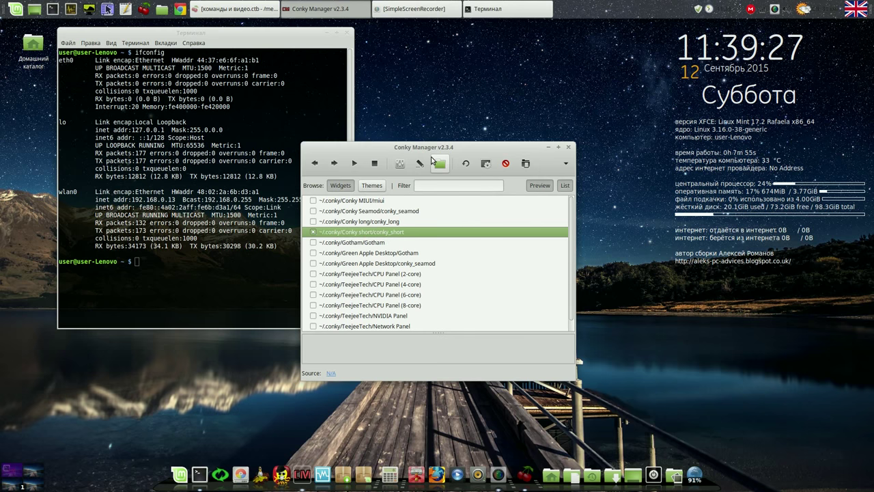
pyautogui.click(420, 164)
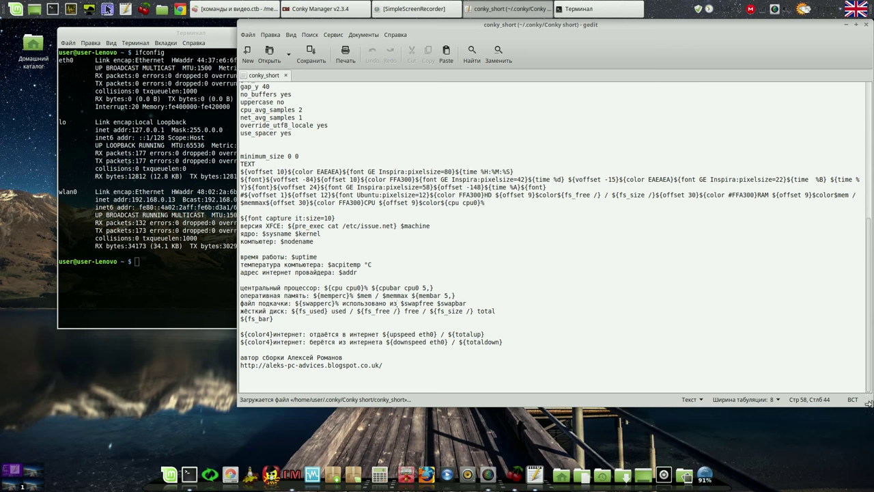
pyautogui.moveTo(771, 29); pyautogui.dragTo(742, 31)
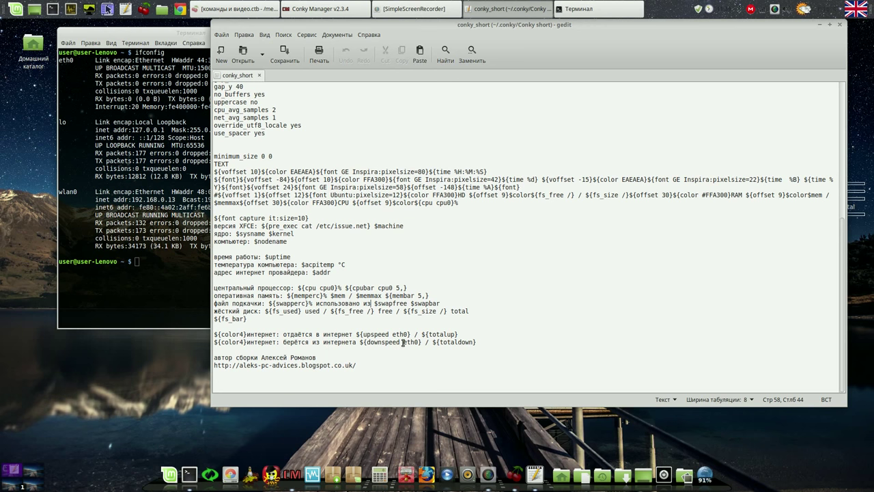
# Copy the interface name wlan0 from the terminal and paste it over eth0 in the configuration's upspeed line.
pyautogui.click(77, 192)
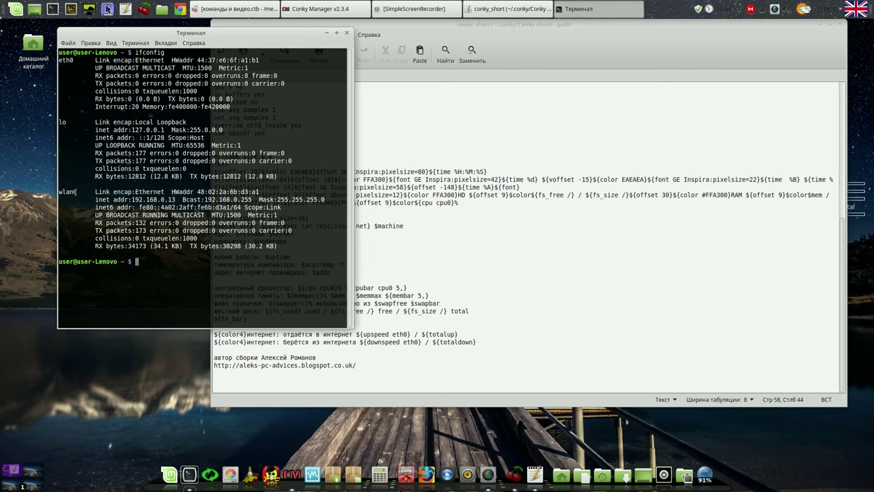
pyautogui.rightClick(61, 192)
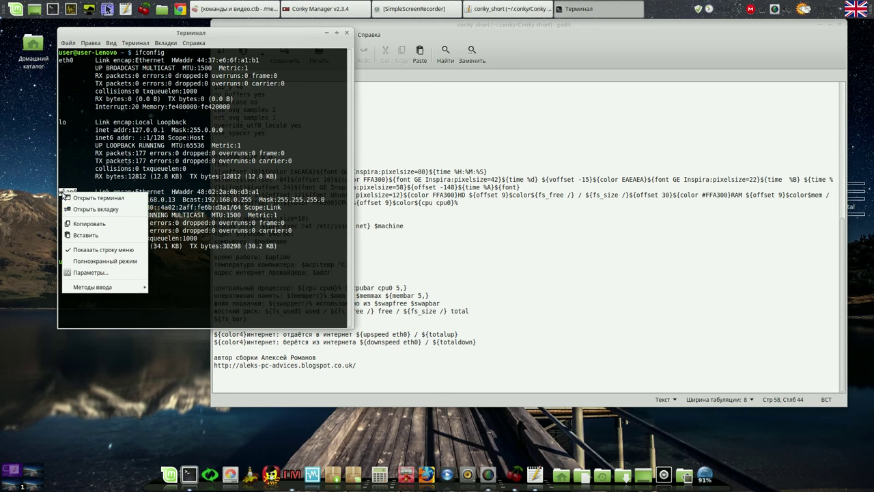
pyautogui.click(88, 223)
pyautogui.click(445, 312)
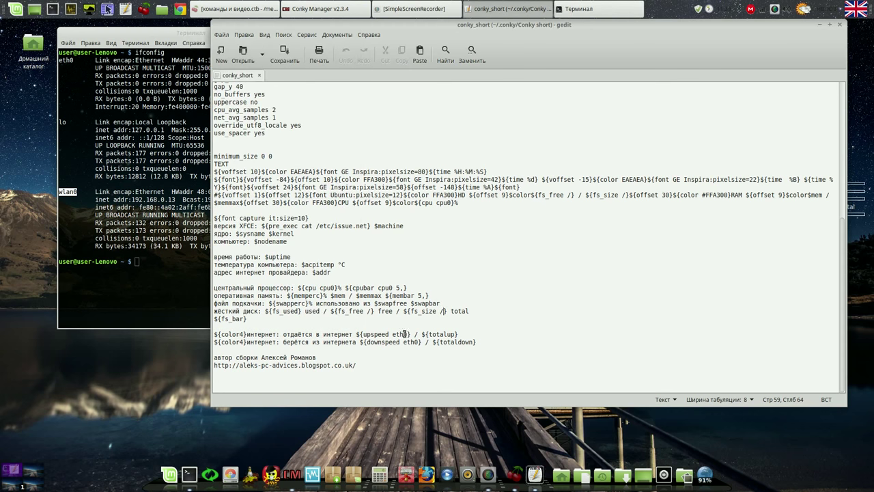
pyautogui.moveTo(408, 334); pyautogui.dragTo(396, 333)
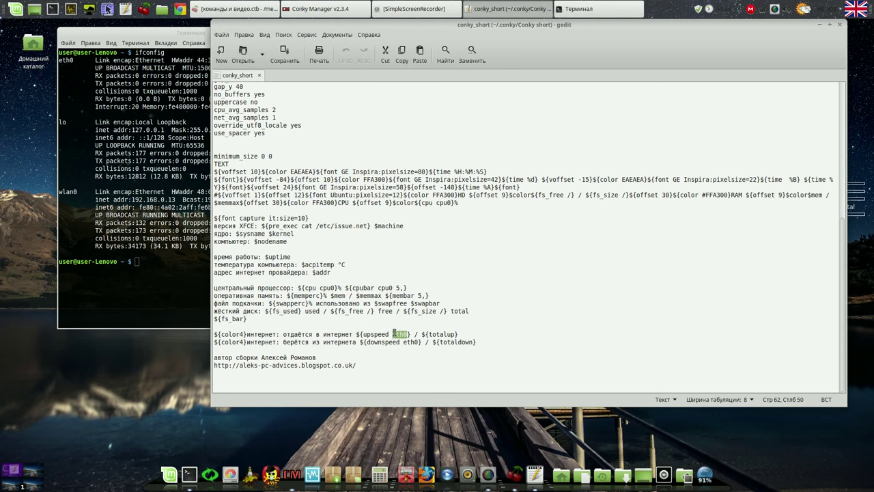
pyautogui.rightClick(403, 336)
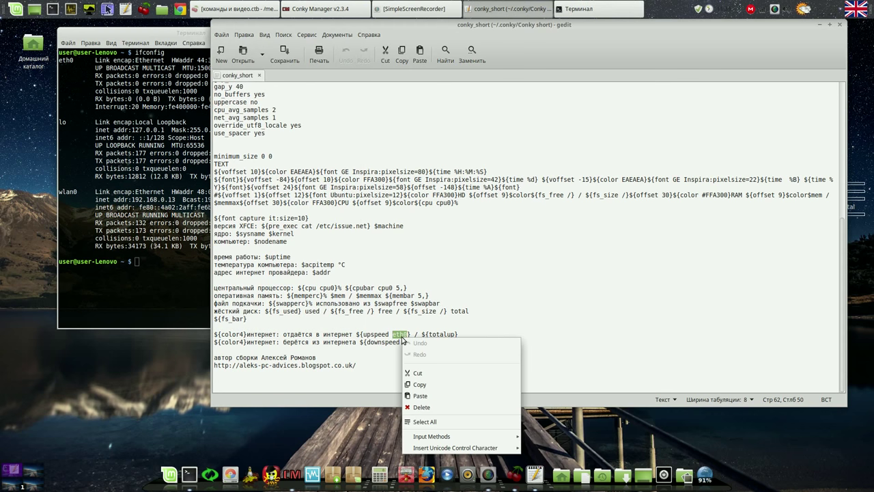
pyautogui.click(422, 395)
# Replace eth0 with wlan0 in the downspeed line and save the configuration.
pyautogui.moveTo(418, 342); pyautogui.dragTo(407, 342)
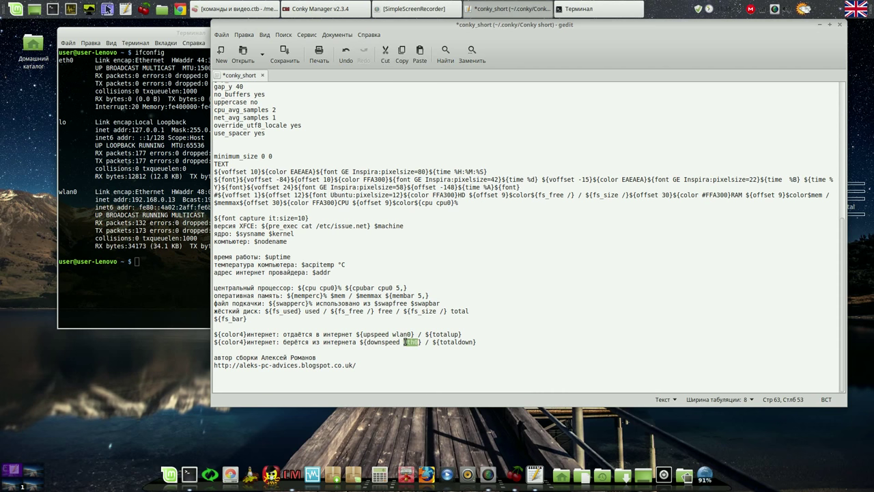
pyautogui.rightClick(407, 342)
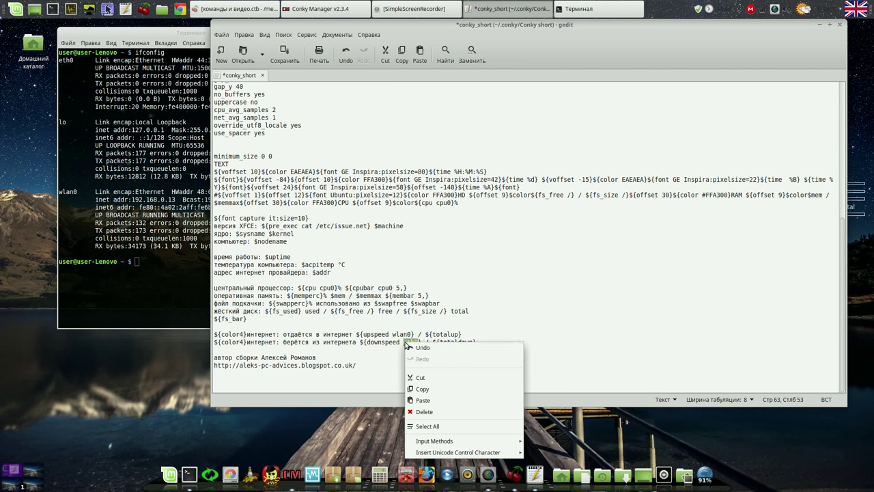
pyautogui.click(421, 396)
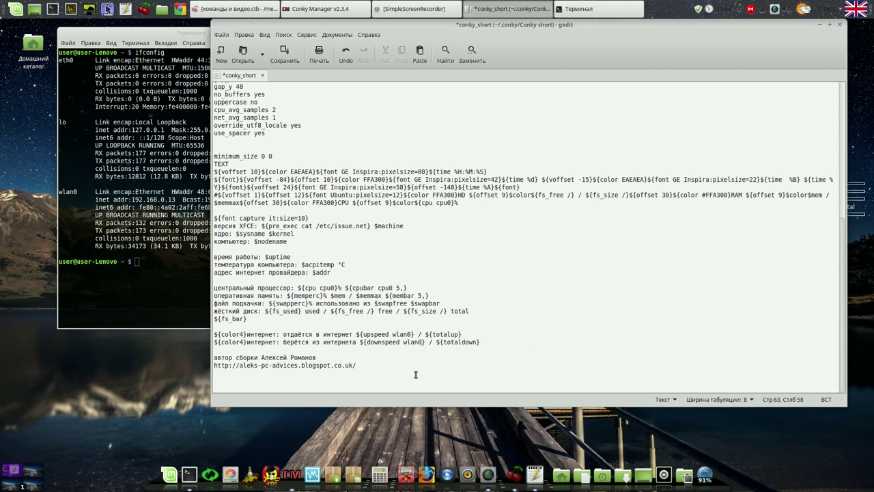
pyautogui.click(290, 58)
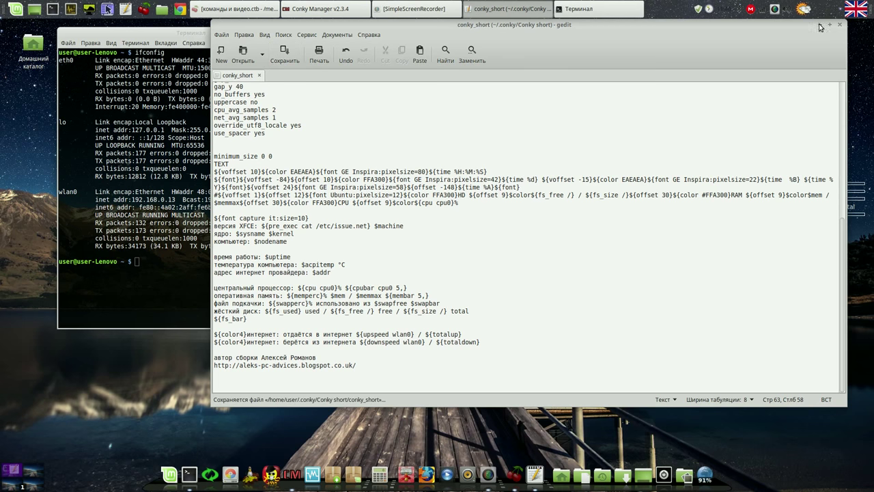
# Close the text editor, Conky Manager and the terminal.
pyautogui.click(840, 26)
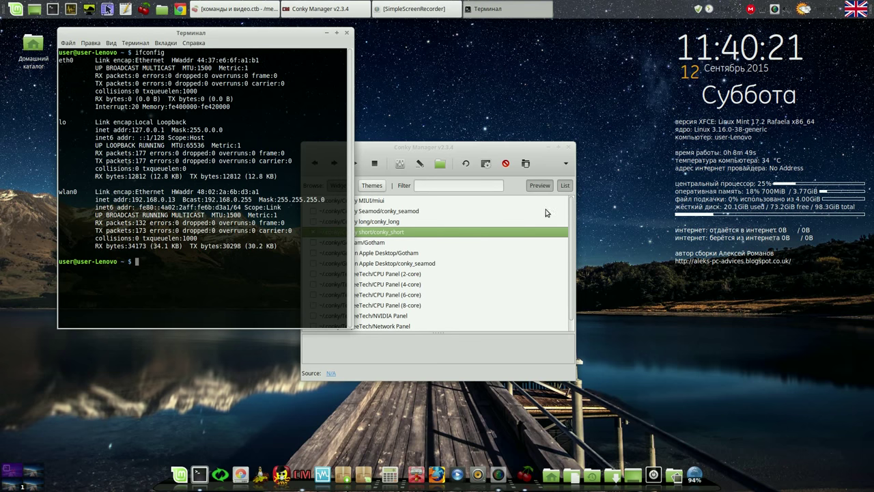
pyautogui.click(568, 147)
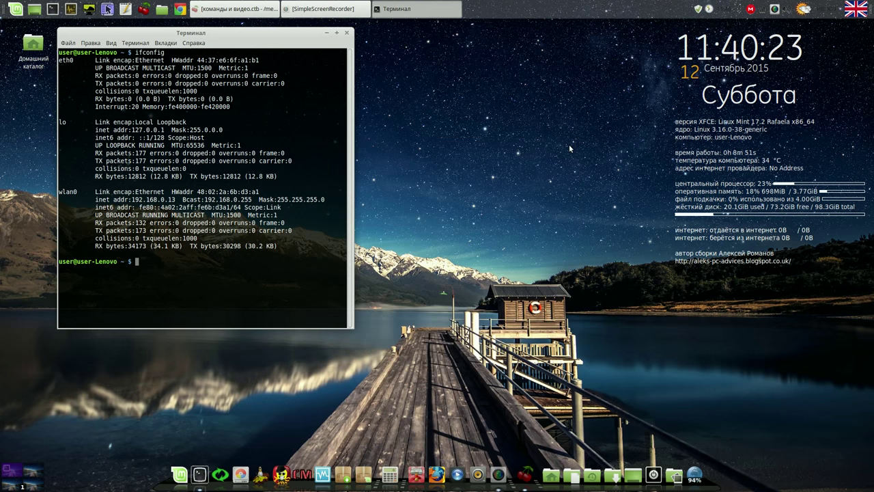
pyautogui.click(347, 33)
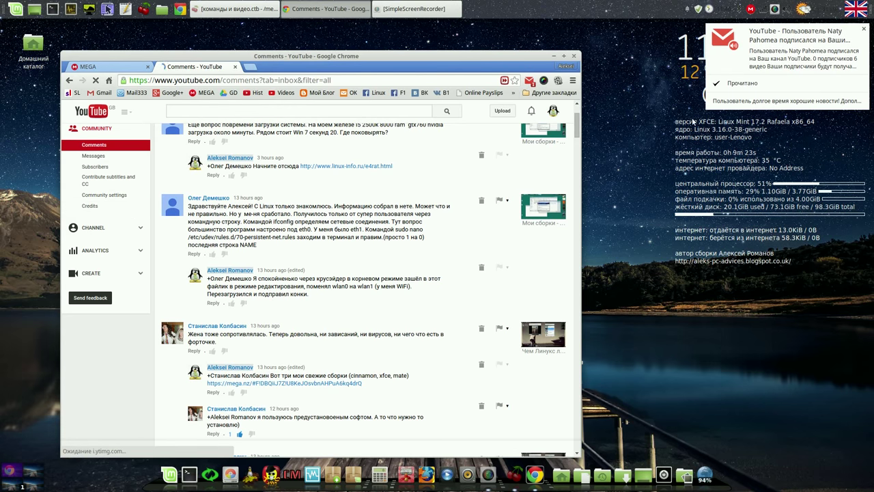
# Dismiss the mail notification, read the YouTube comments about network interface names up to the start of the list, and close the browser.
pyautogui.click(753, 86)
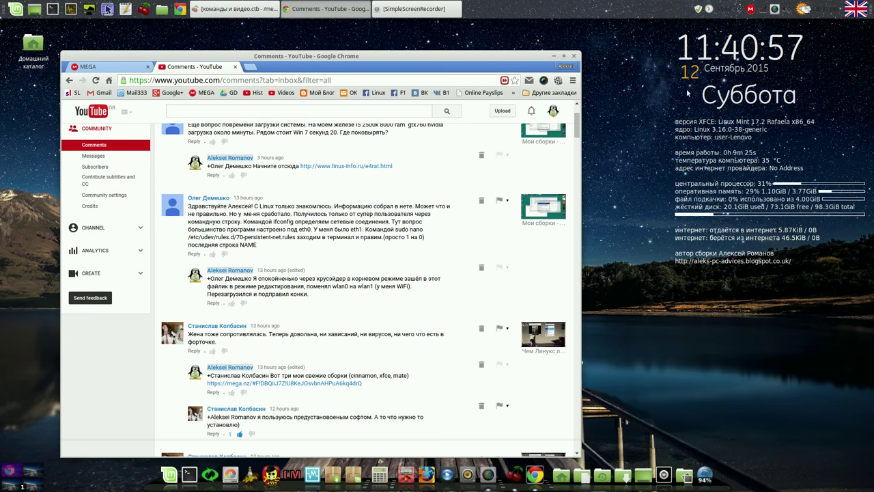
pyautogui.click(130, 173)
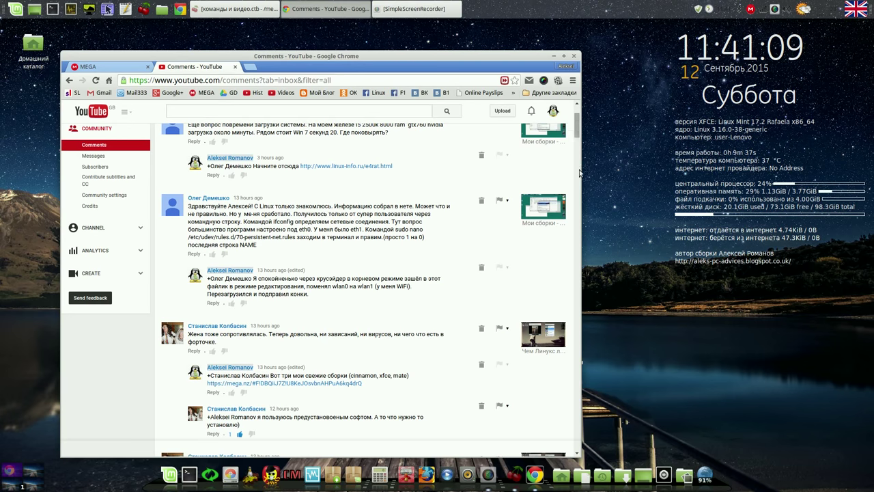
pyautogui.scroll(2, 573, 117)
pyautogui.scroll(1, 574, 117)
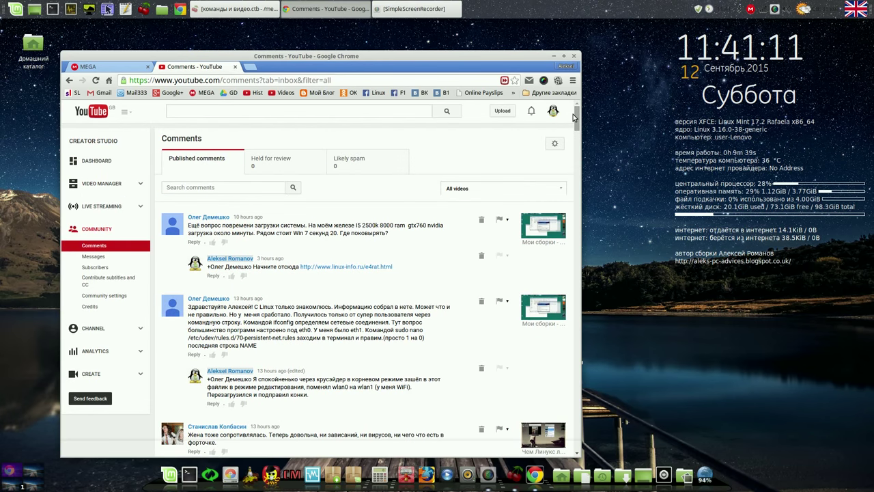
pyautogui.click(573, 56)
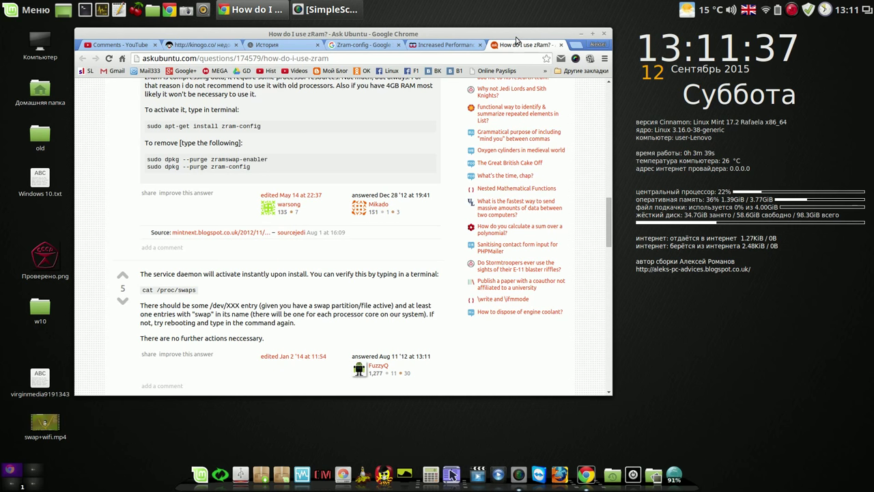
# Copy the command sudo apt-get install zram-config from the Ask Ubuntu answer.
pyautogui.moveTo(513, 34); pyautogui.dragTo(502, 34)
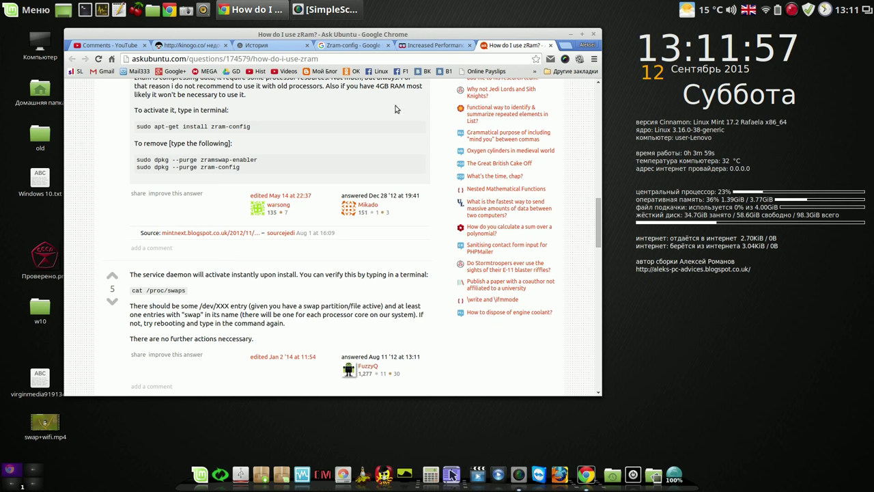
pyautogui.moveTo(251, 127); pyautogui.dragTo(135, 126)
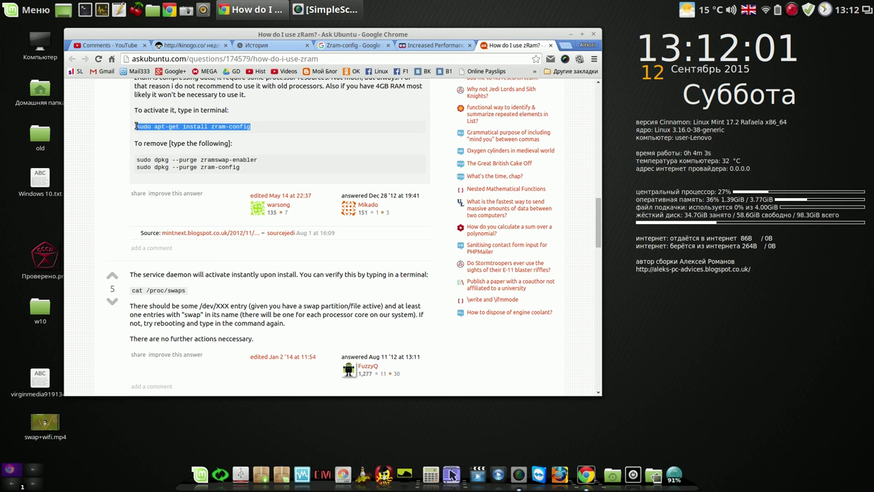
pyautogui.rightClick(146, 127)
pyautogui.click(162, 134)
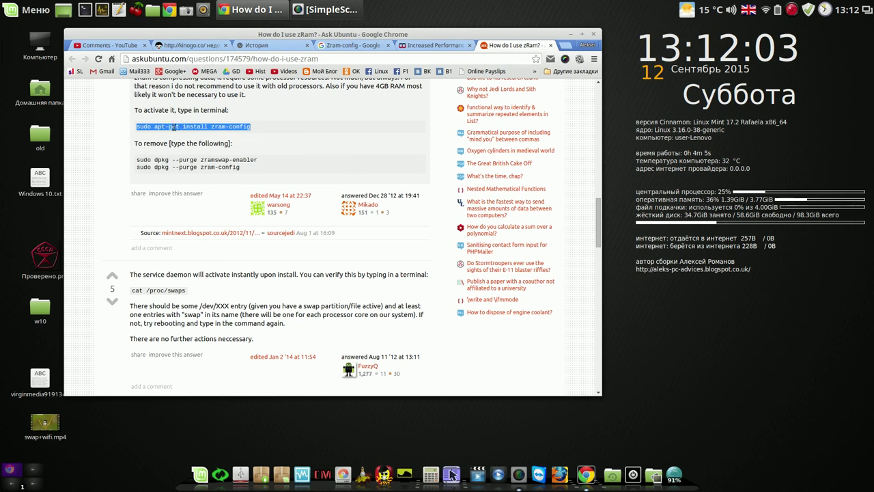
# Paste sudo apt-get install zram-config into a new terminal, run it and enter the account password to install the package.
pyautogui.click(86, 10)
pyautogui.rightClick(360, 158)
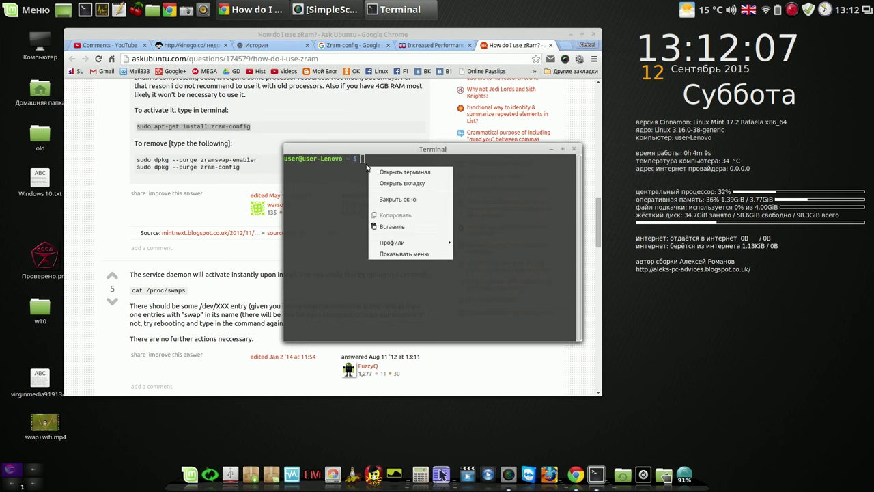
pyautogui.click(397, 225)
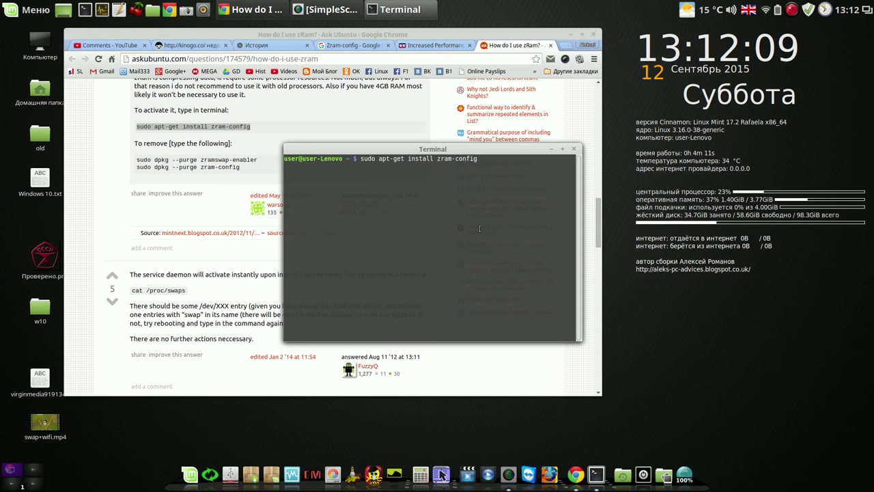
pyautogui.press('Return')
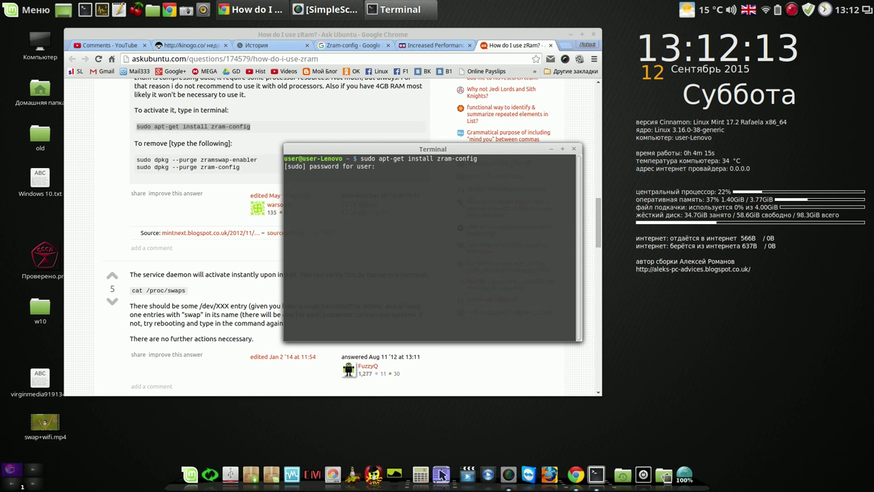
pyautogui.press('Return')
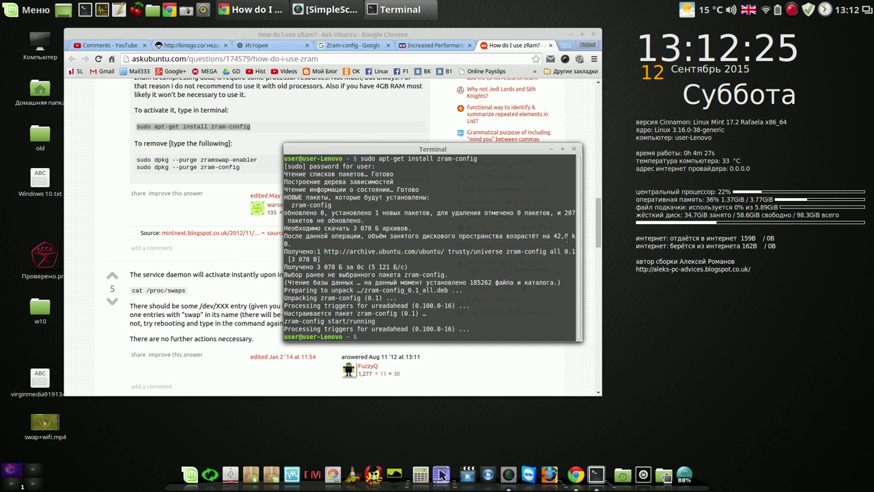
# Close the terminal and the browser to return to the desktop.
pyautogui.click(575, 149)
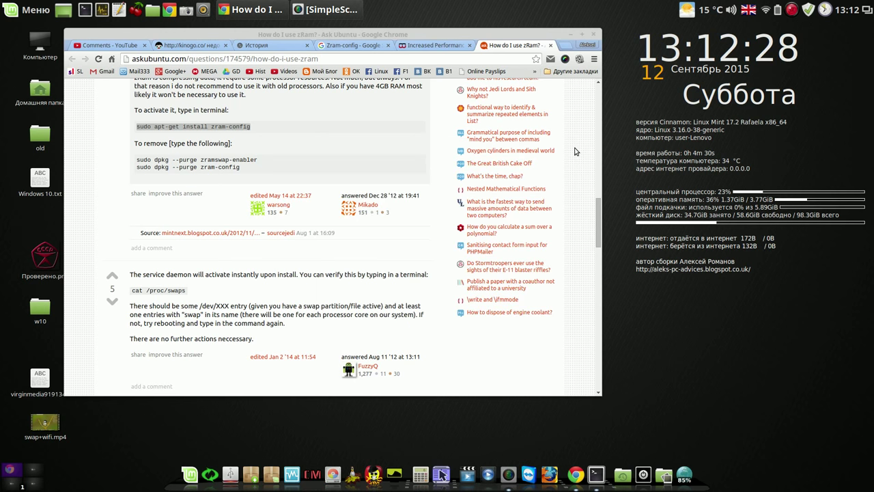
pyautogui.click(592, 32)
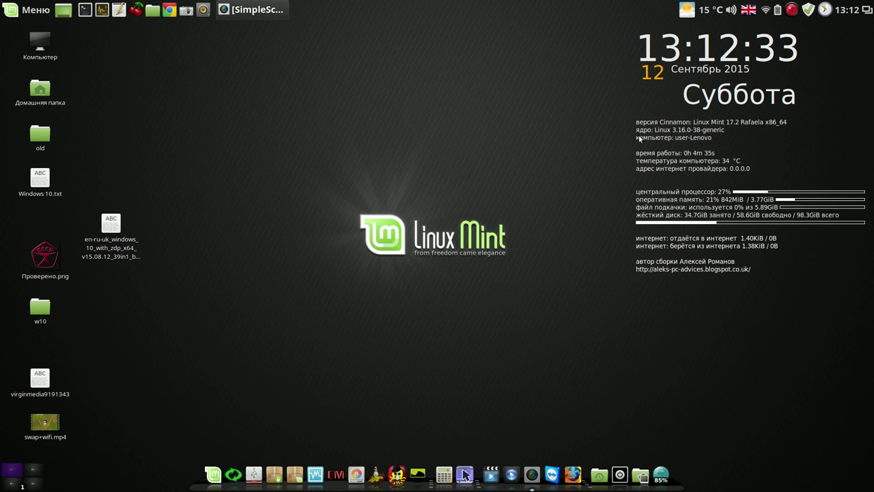
pyautogui.rightClick(792, 10)
pyautogui.click(800, 26)
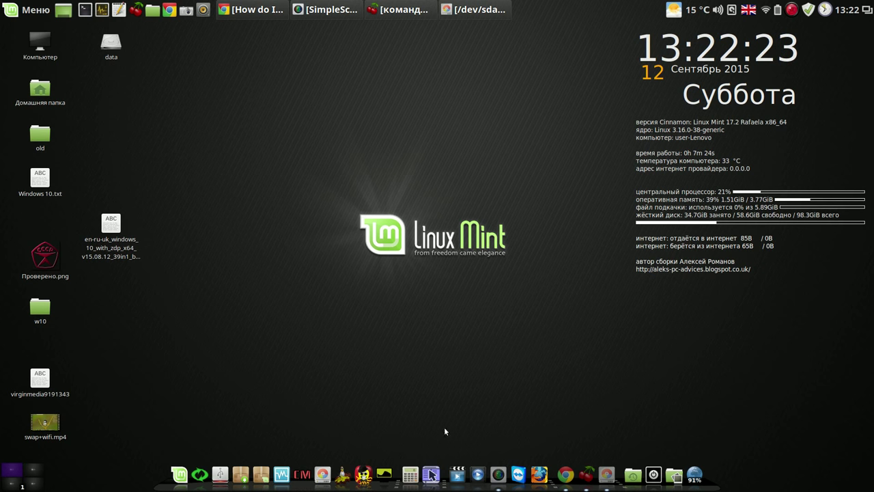
# Switch to GParted, examine the size and usage of the linux-swap partition /dev/sda5, and close GParted.
pyautogui.click(472, 9)
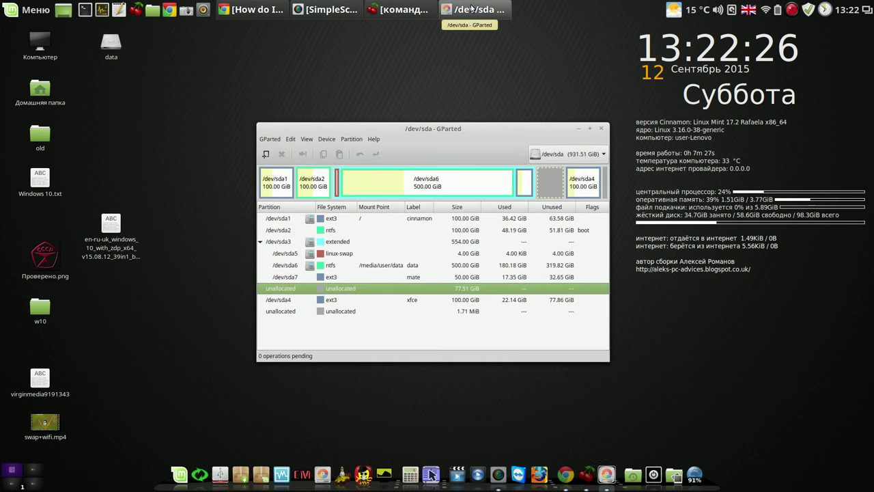
pyautogui.click(289, 256)
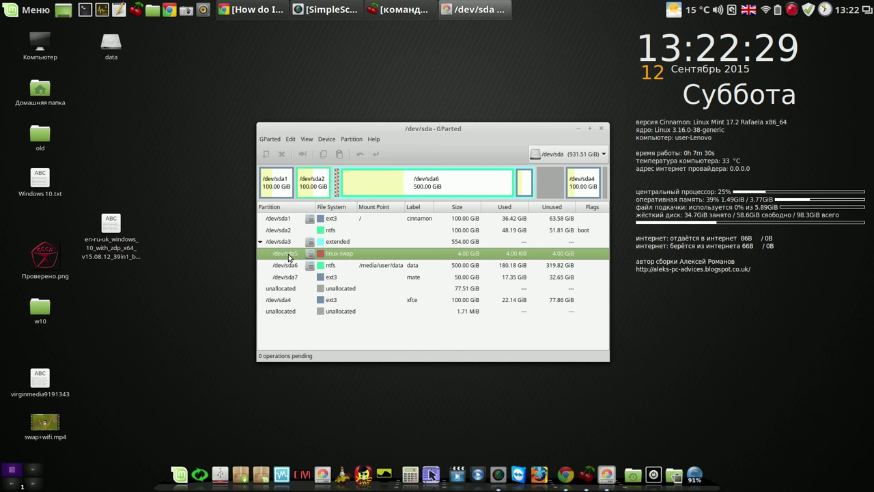
pyautogui.moveTo(475, 129); pyautogui.dragTo(399, 76)
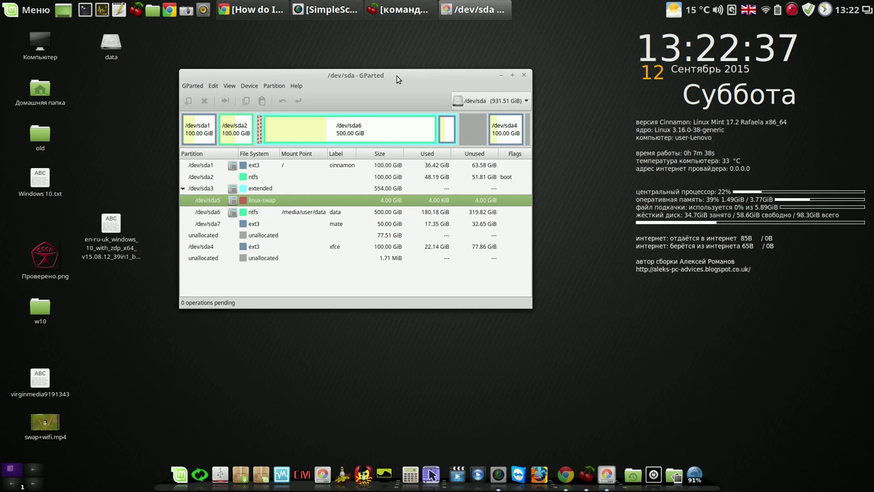
pyautogui.moveTo(397, 76); pyautogui.dragTo(374, 59)
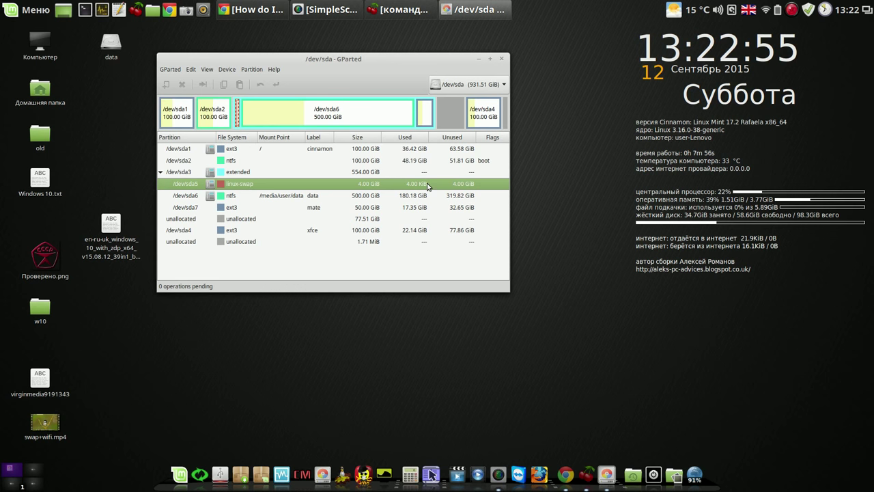
pyautogui.click(502, 60)
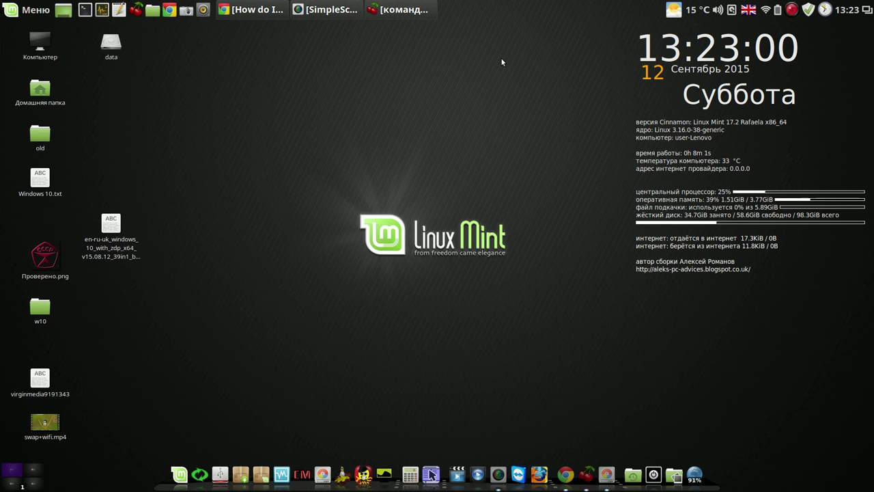
# Switch to Chrome and read the YouTube comment about system boot time, highlighting its Win 7 comparison.
pyautogui.click(273, 14)
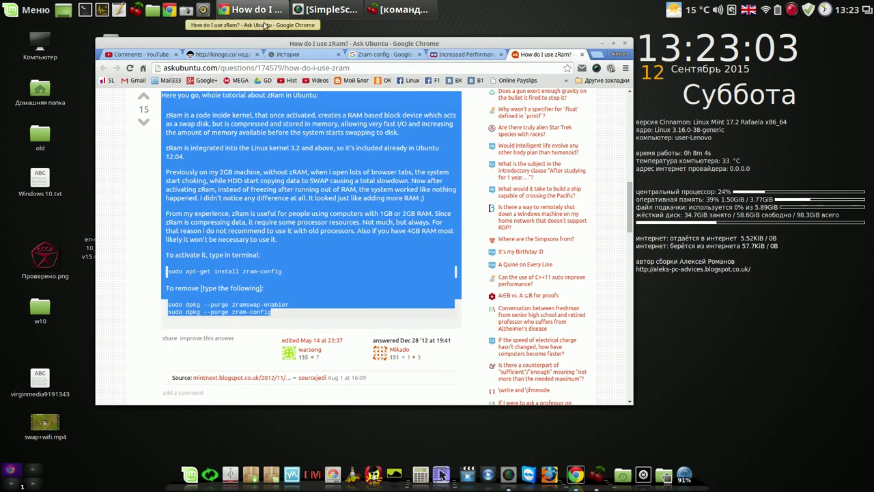
pyautogui.click(145, 54)
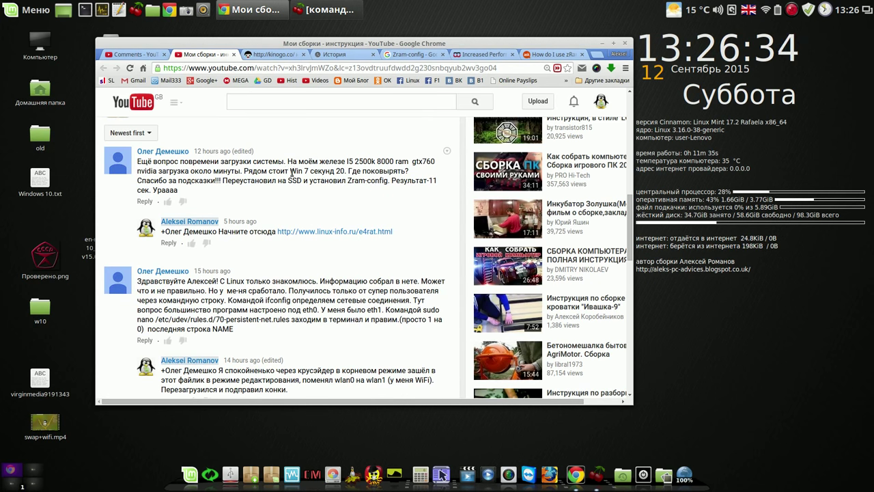
pyautogui.moveTo(244, 170); pyautogui.dragTo(347, 171)
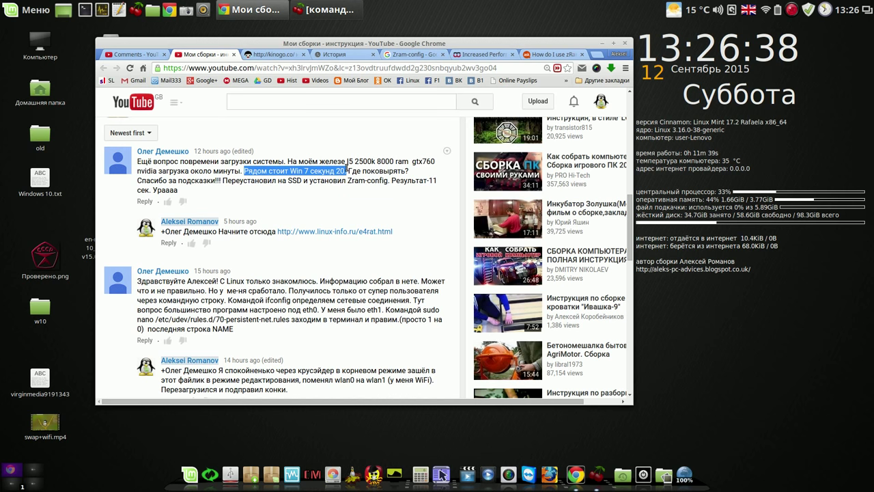
pyautogui.click(402, 172)
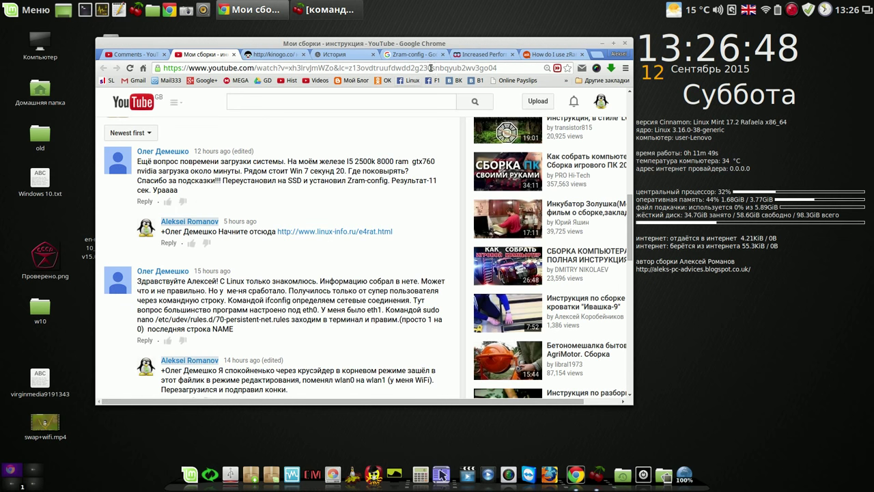
# Review the Web Upd8 zRam article and the Google results for Zram-config, and highlight the install command in the Ask Ubuntu answer.
pyautogui.click(473, 56)
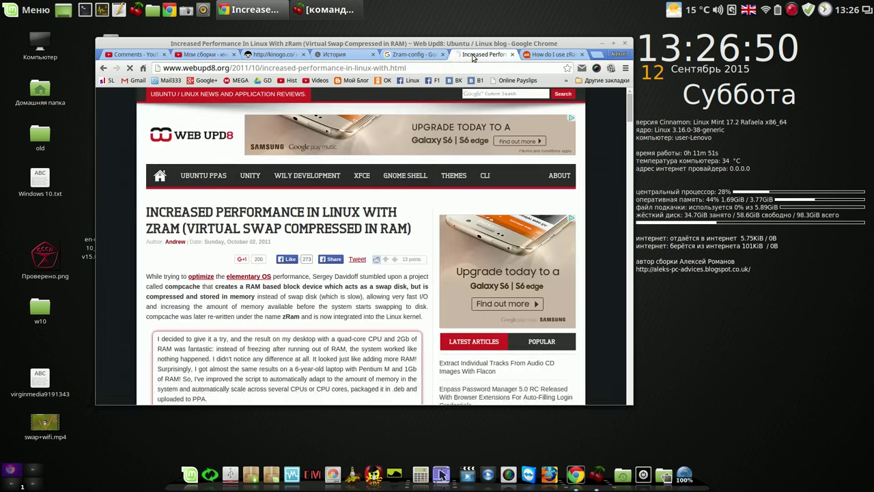
pyautogui.click(418, 55)
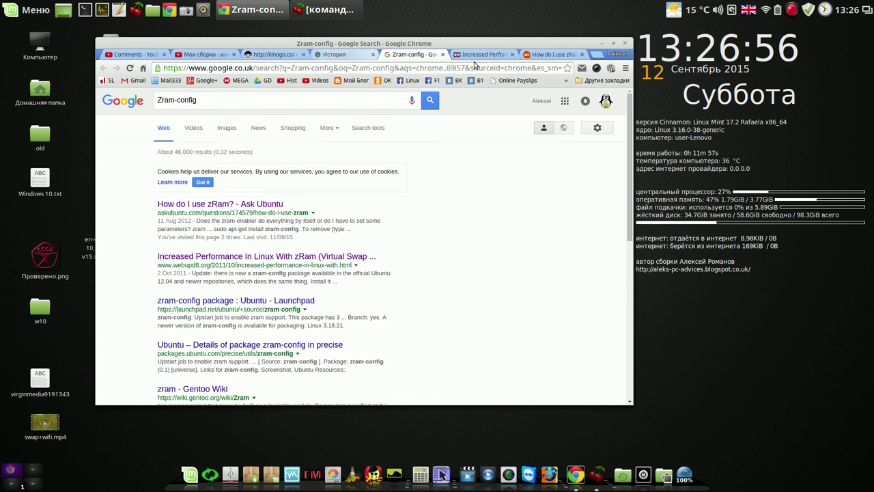
pyautogui.click(550, 56)
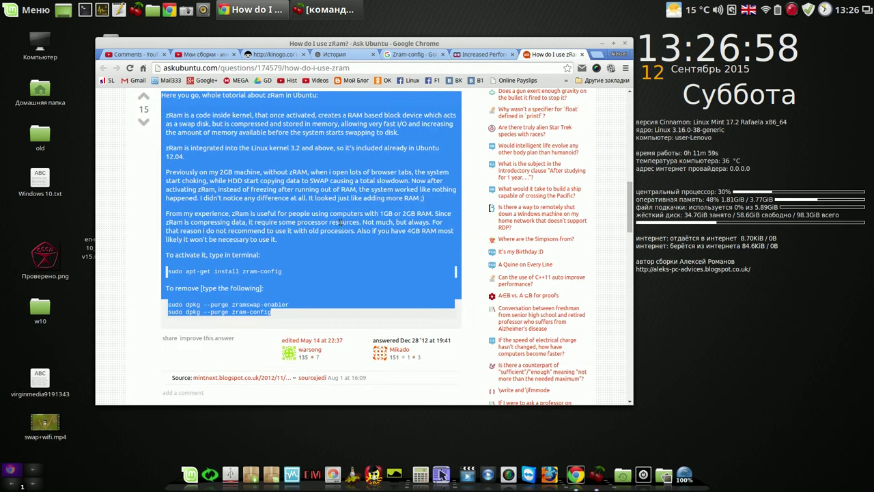
pyautogui.click(342, 260)
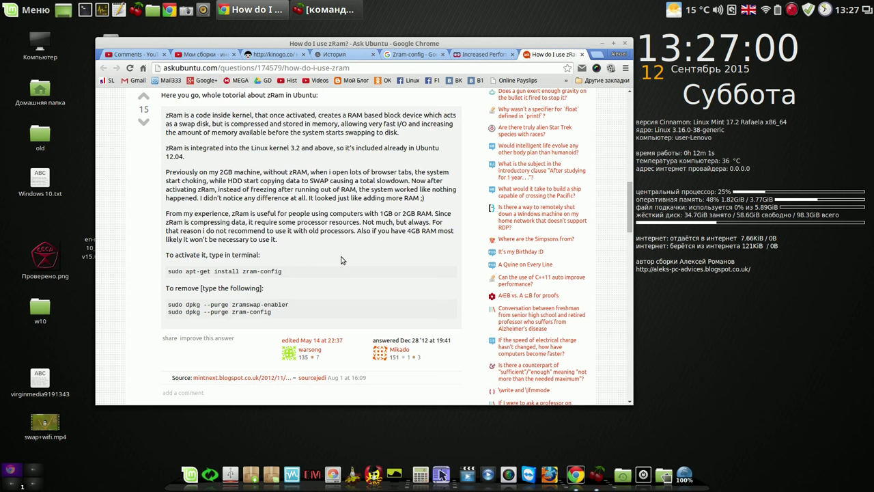
pyautogui.moveTo(283, 271); pyautogui.dragTo(164, 272)
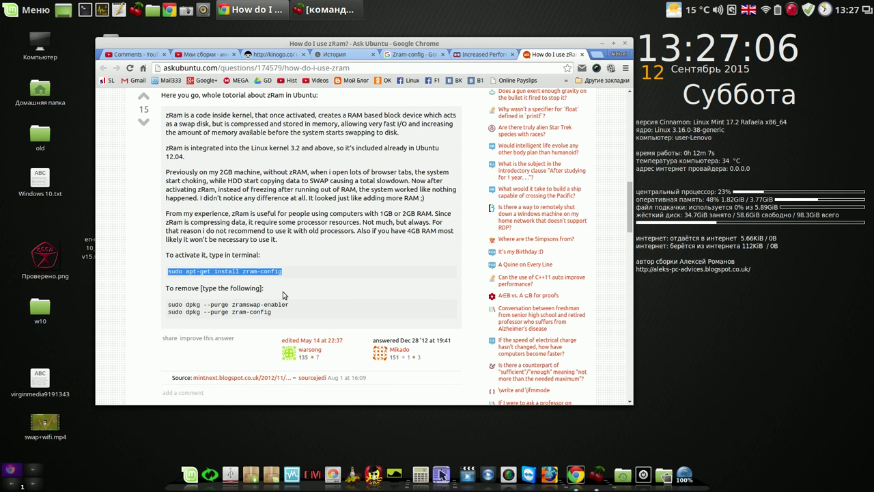
# Return to the YouTube boot-time comment and highlight its stated result after installing Zram-config and the word SSD.
pyautogui.click(206, 55)
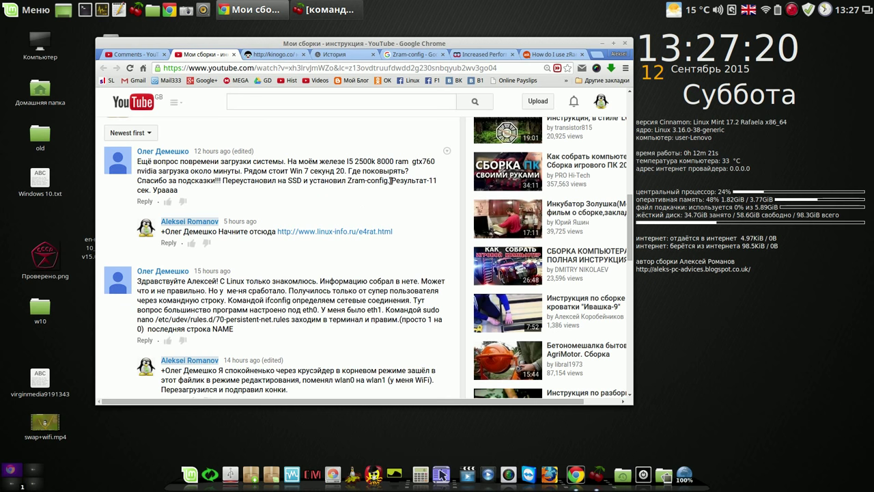
pyautogui.moveTo(392, 180); pyautogui.dragTo(148, 190)
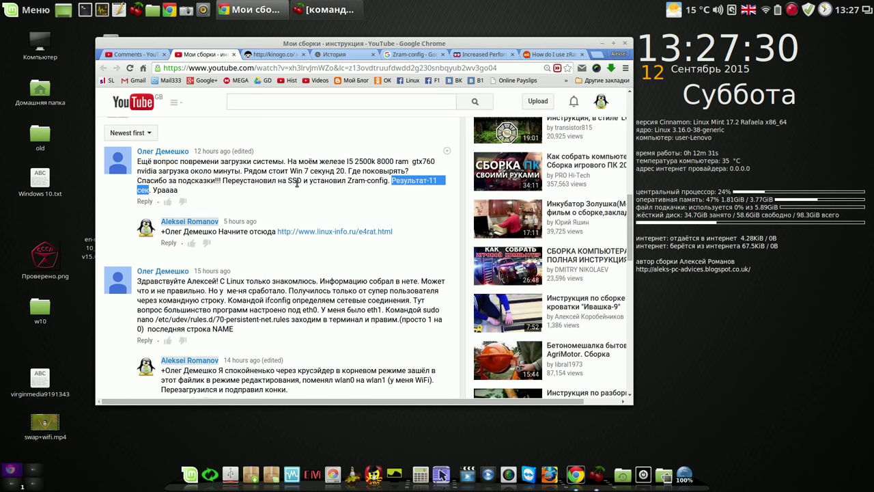
pyautogui.moveTo(301, 181); pyautogui.dragTo(292, 183)
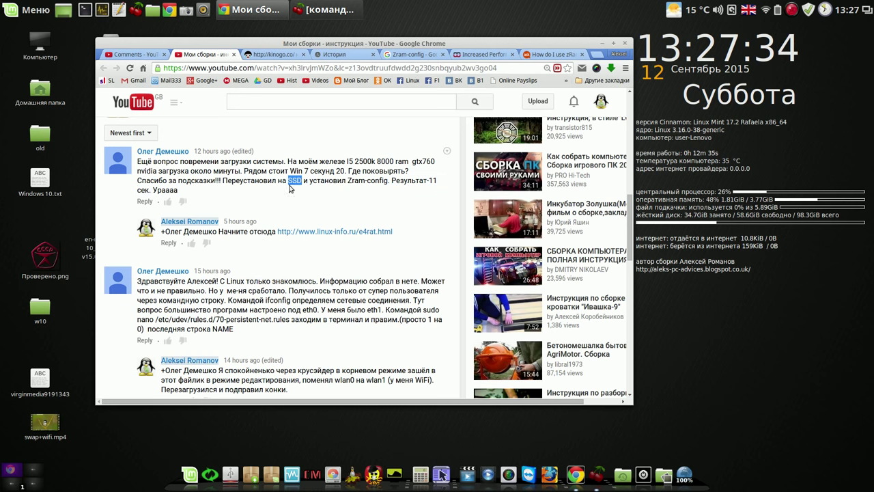